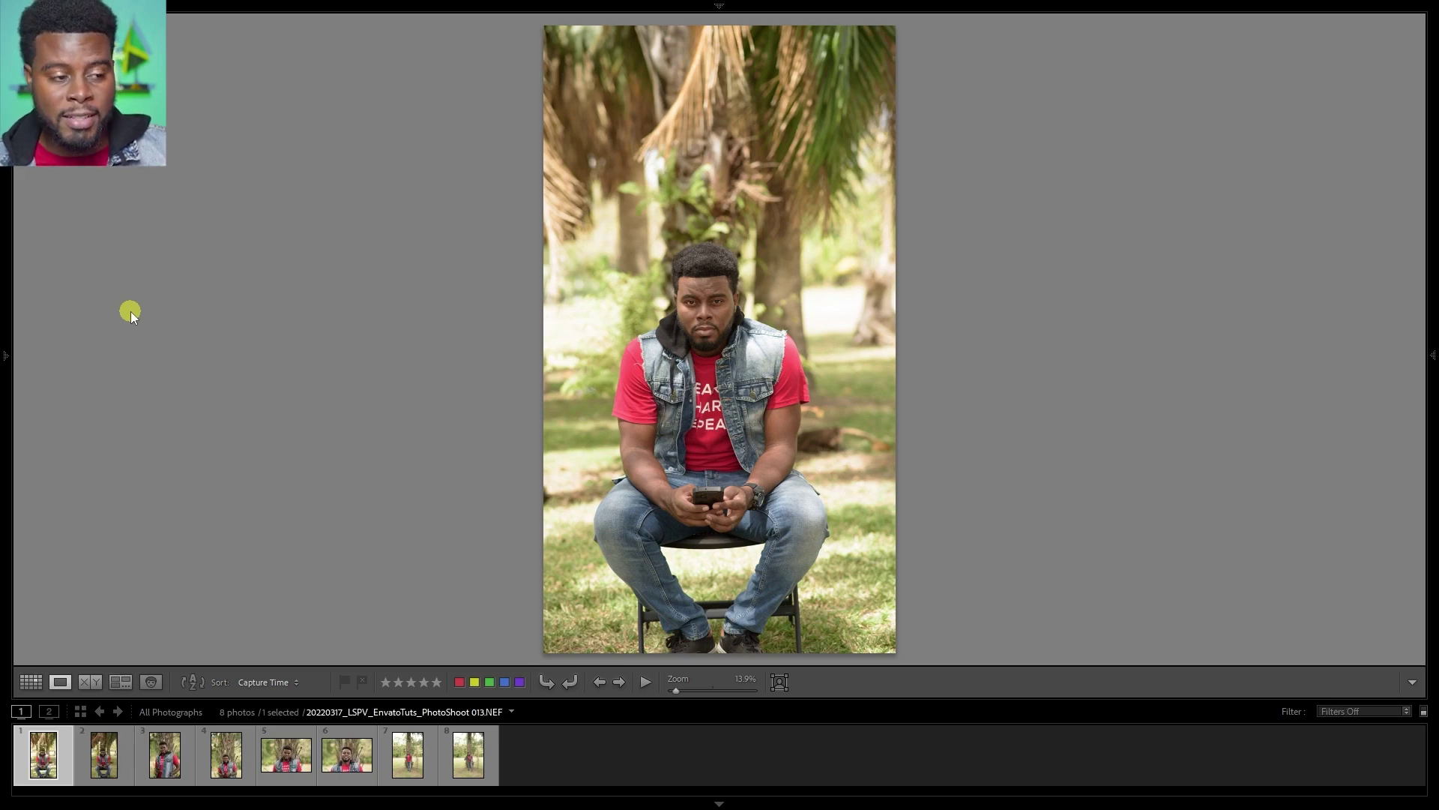
Examine the eight photos of the shoot one after another, comparing the first two seated portraits with each other.
key("Right")
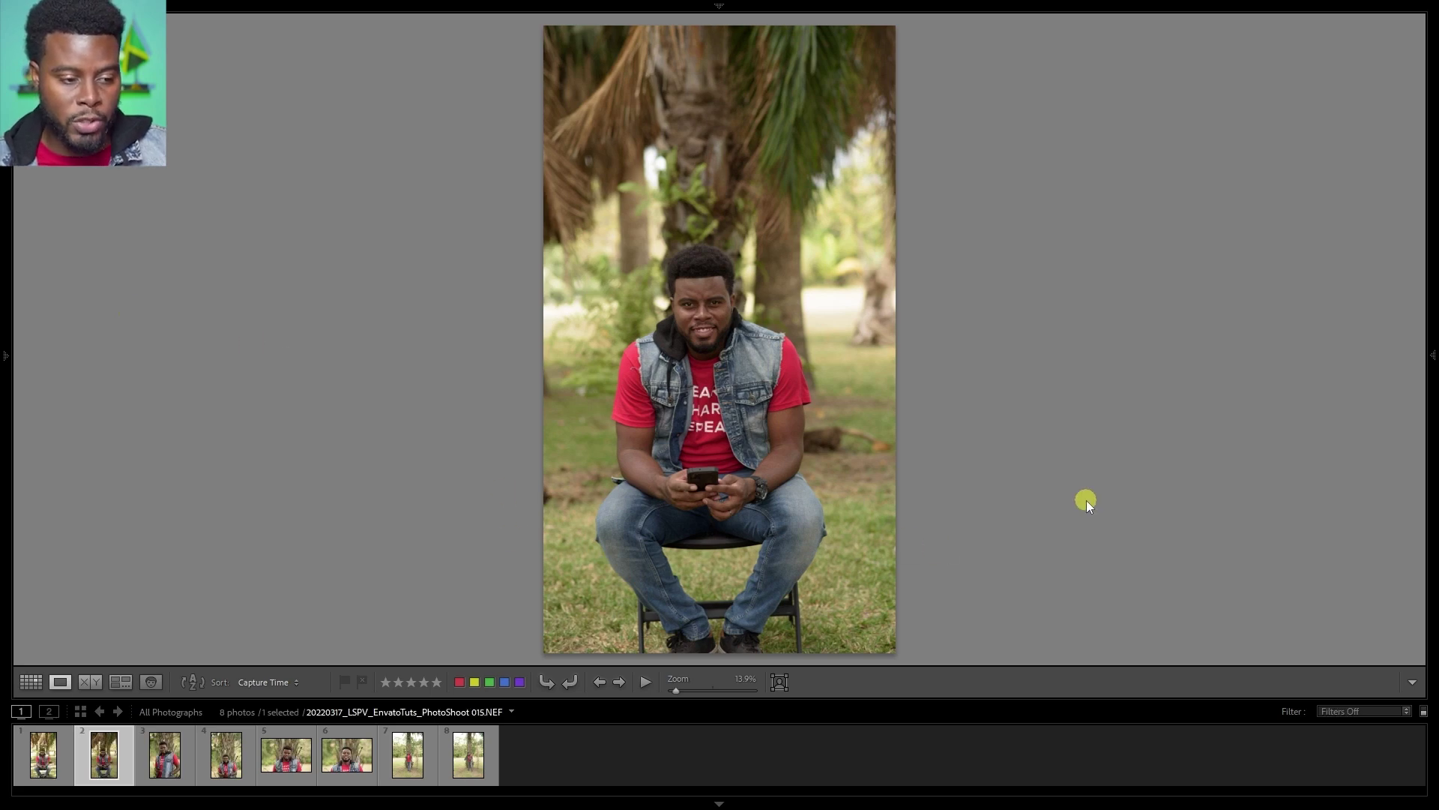
key("Left")
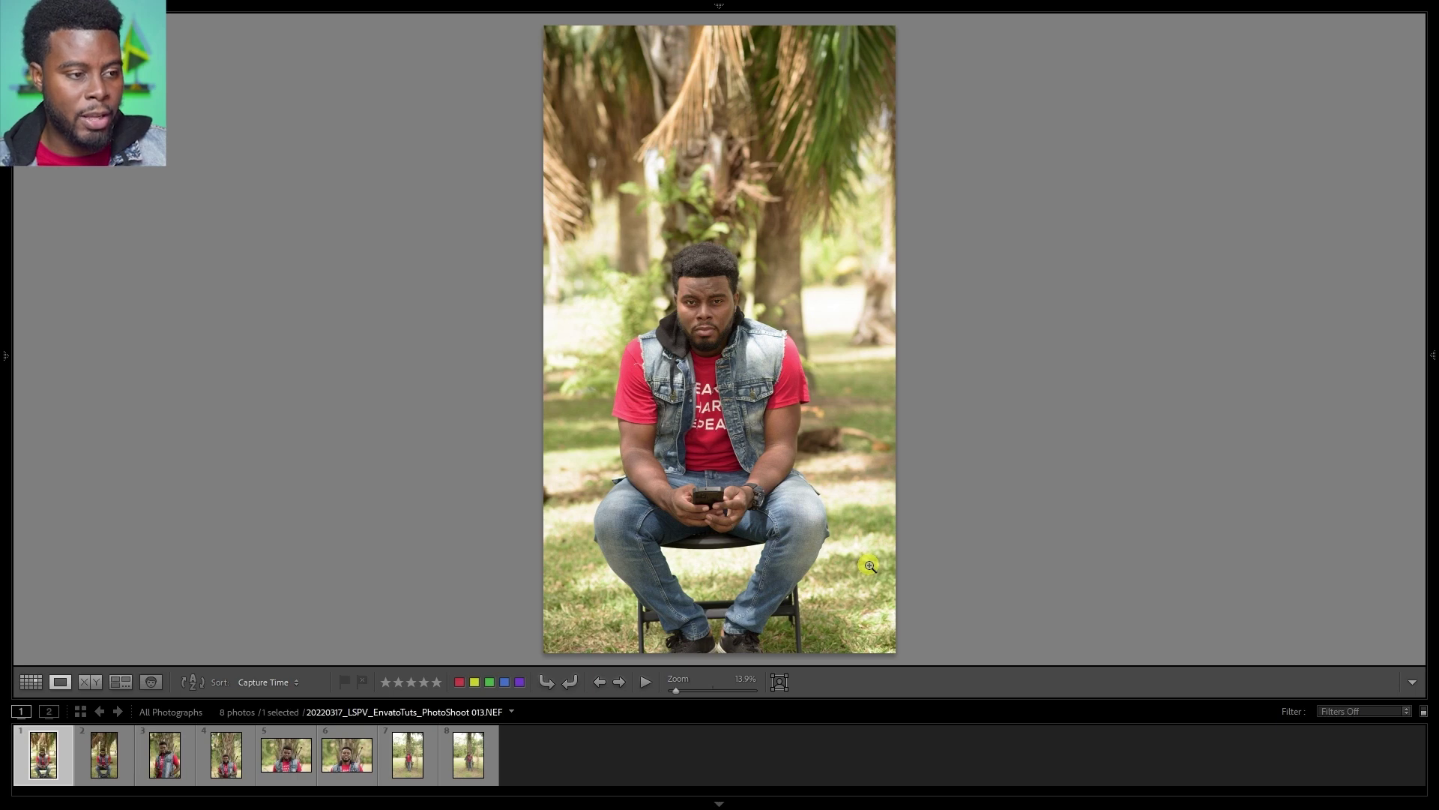
key("Right")
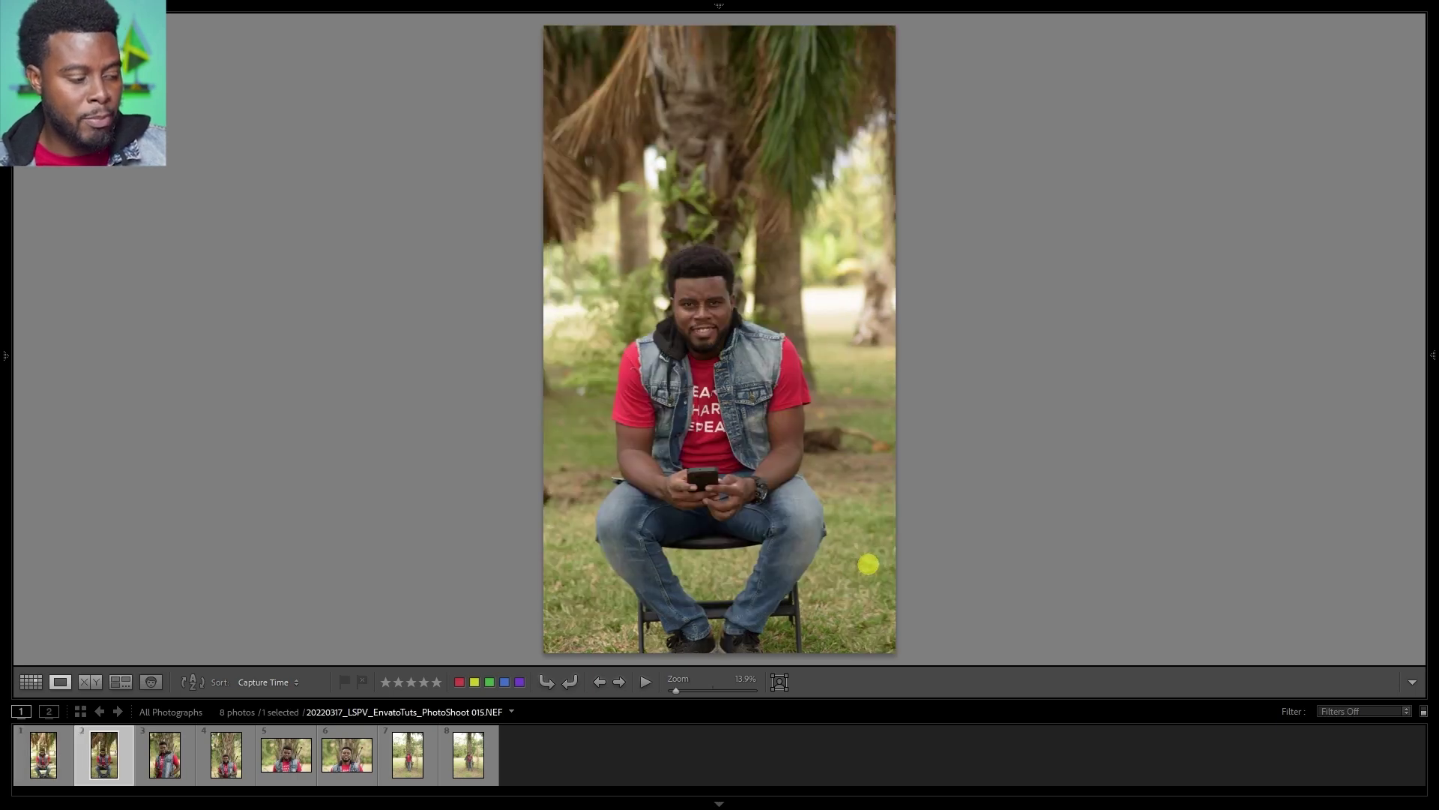
key("Left")
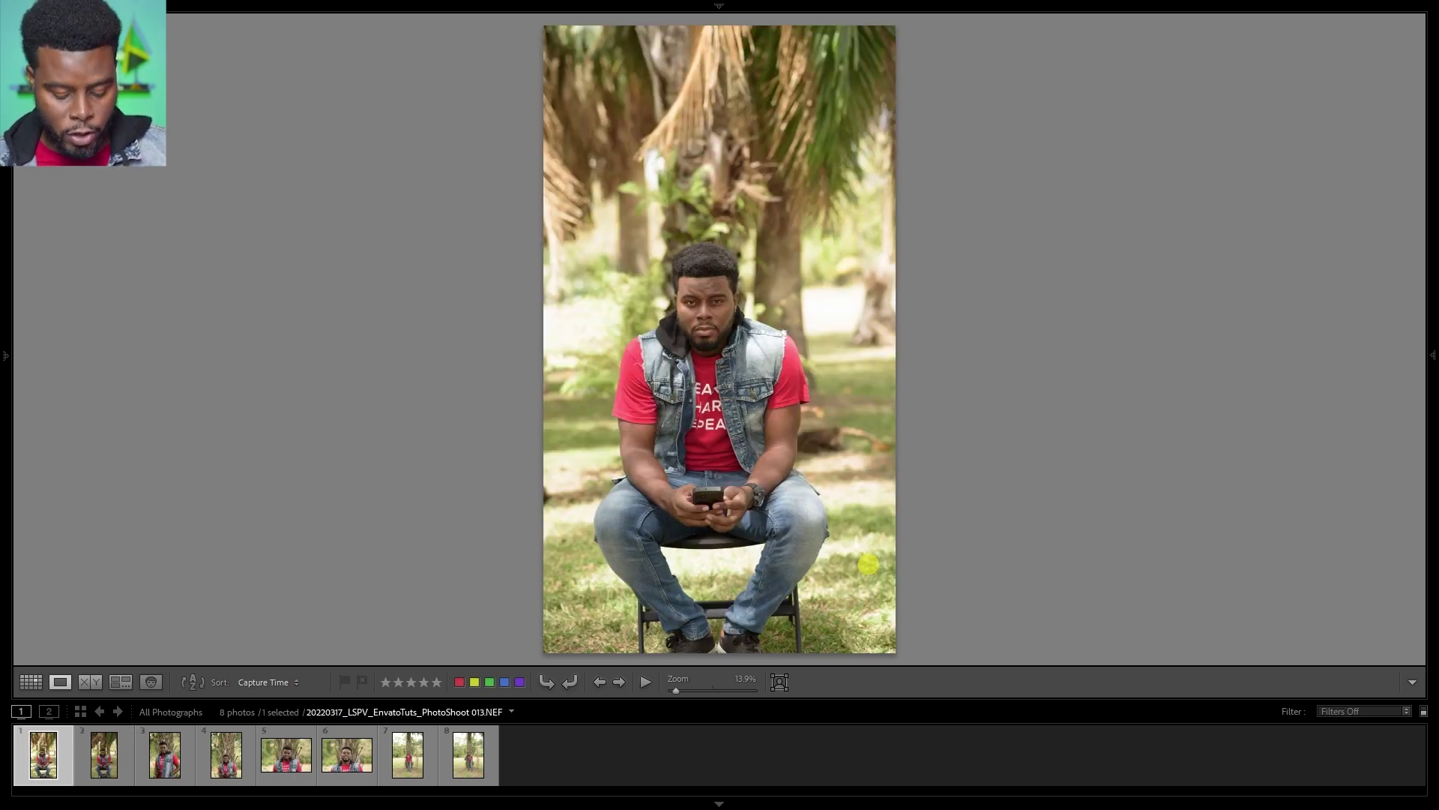
key("Right")
key("Right")
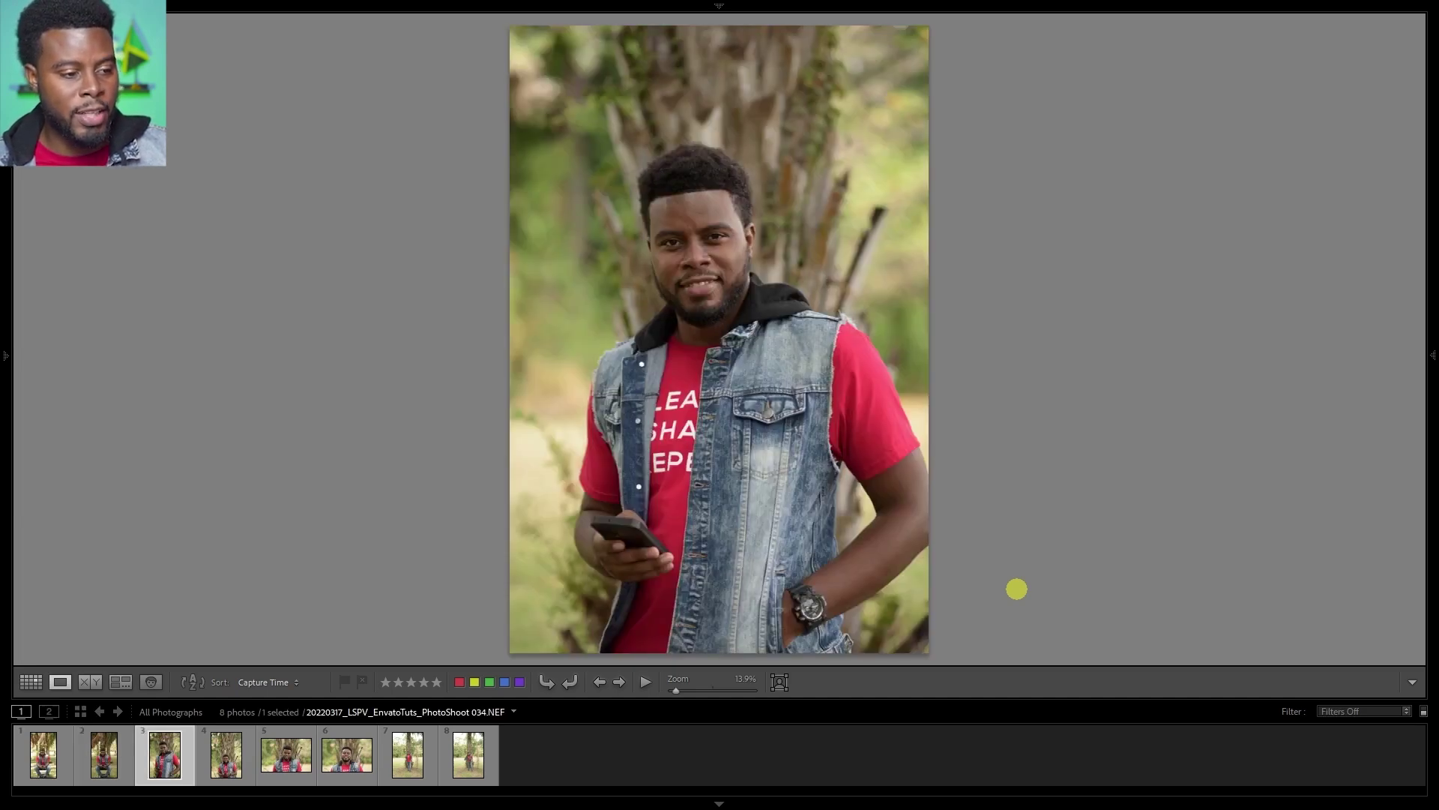
key("Right")
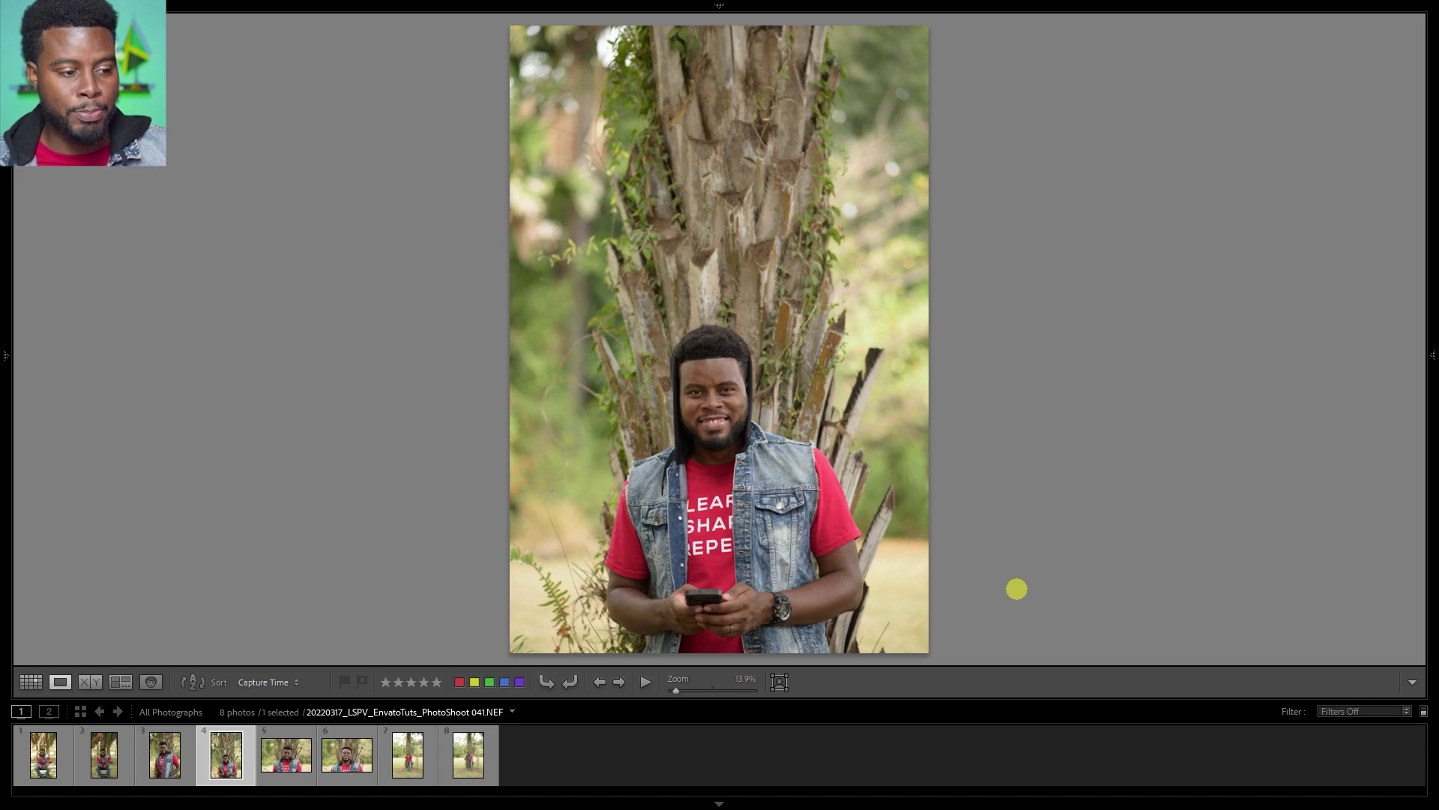
key("Right")
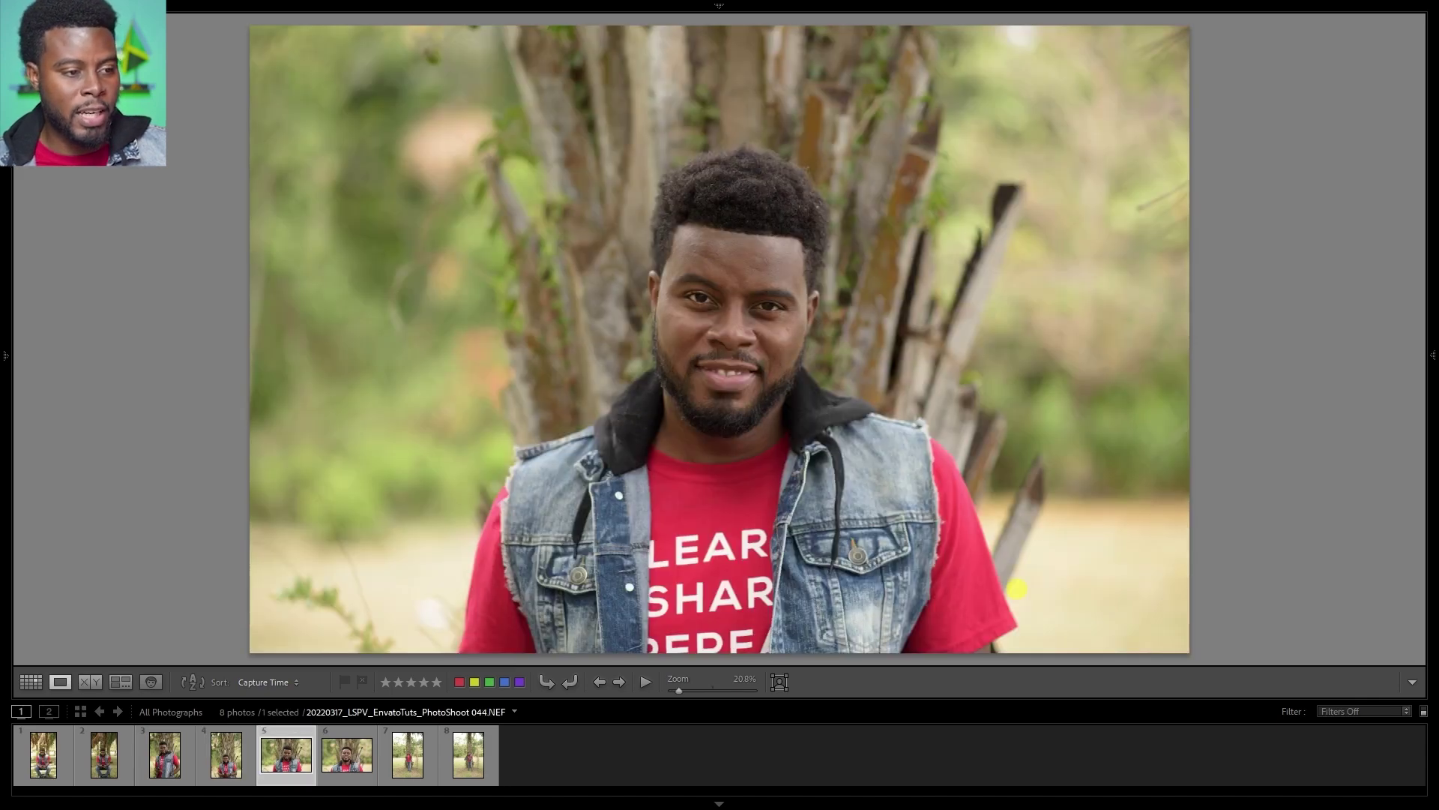
key("Right")
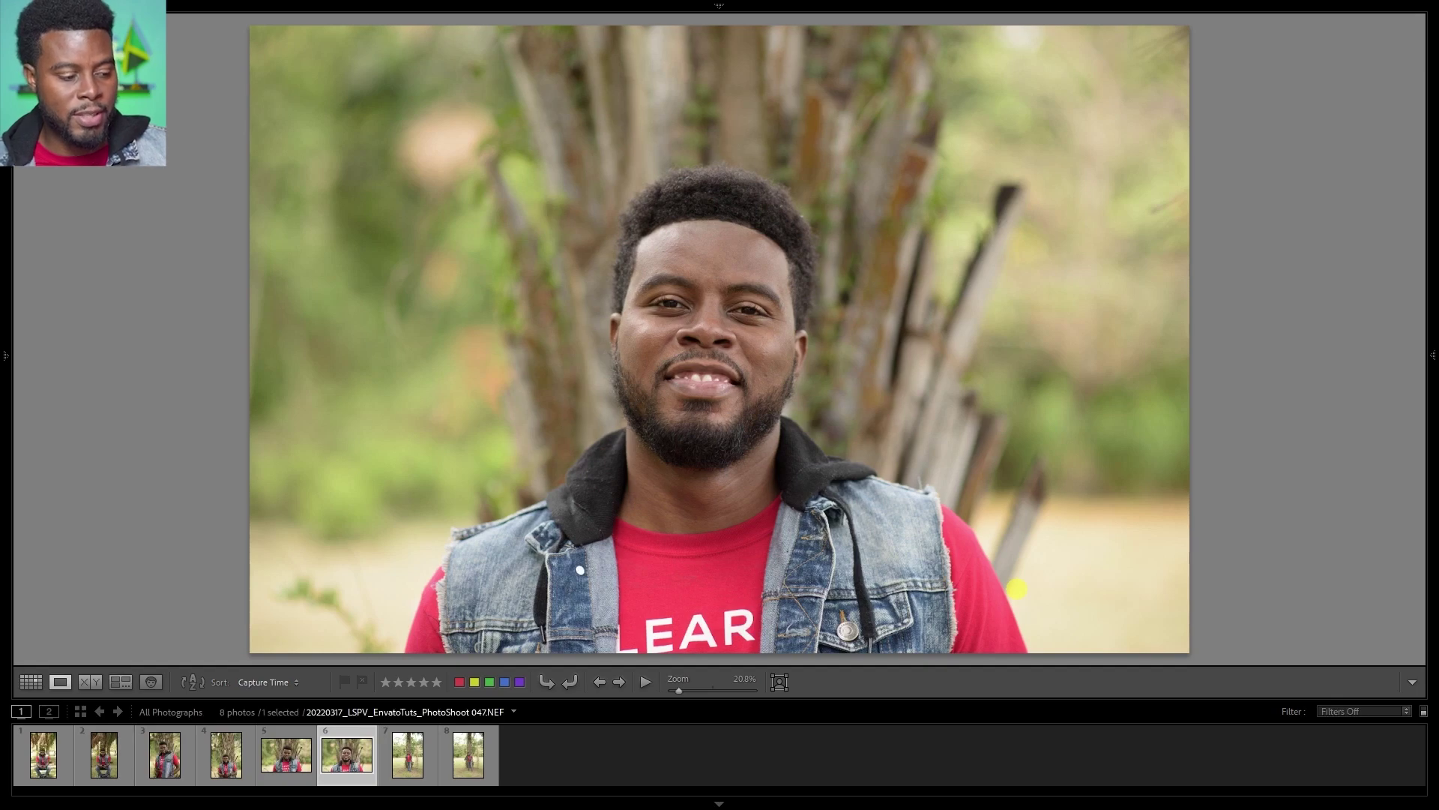
key("Right")
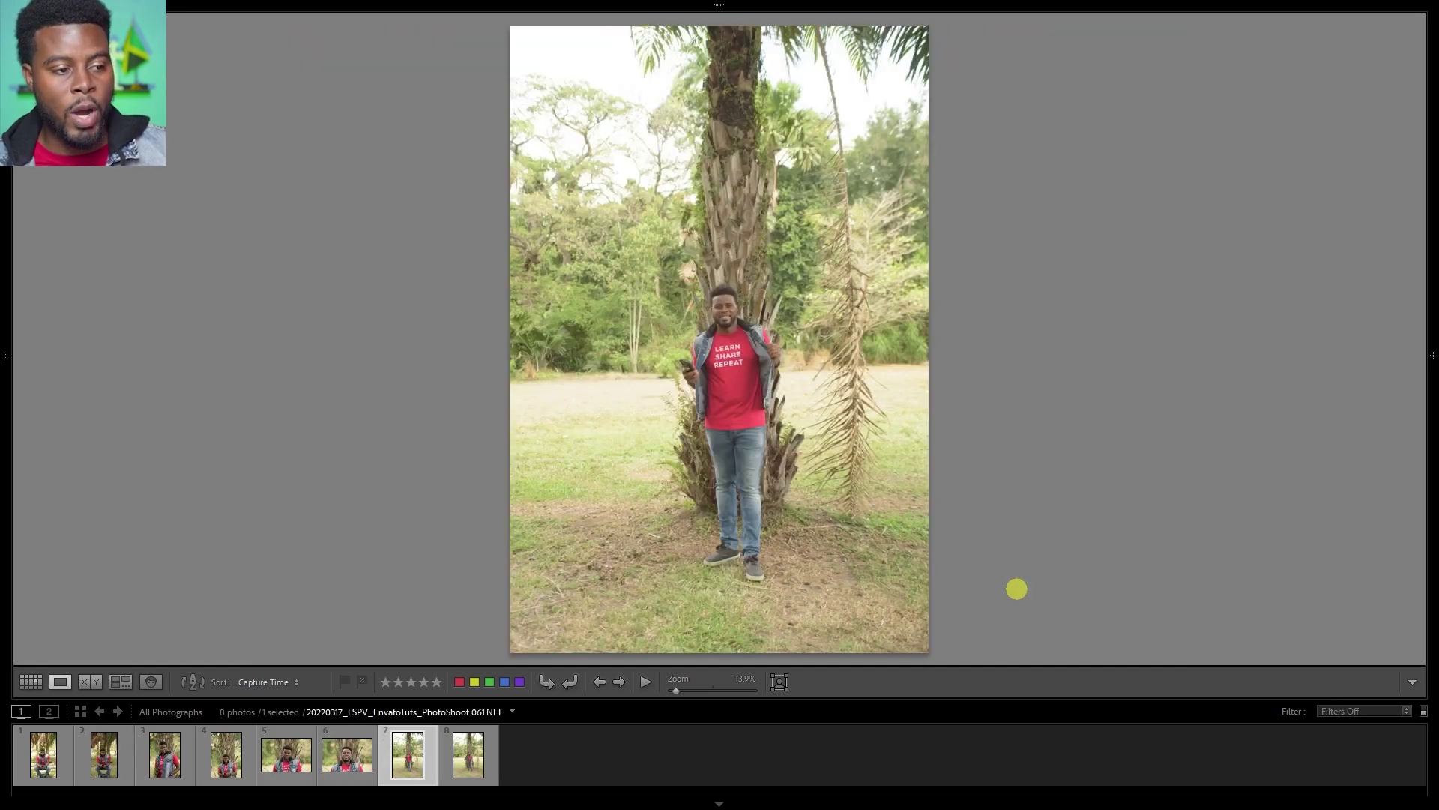
key("Right")
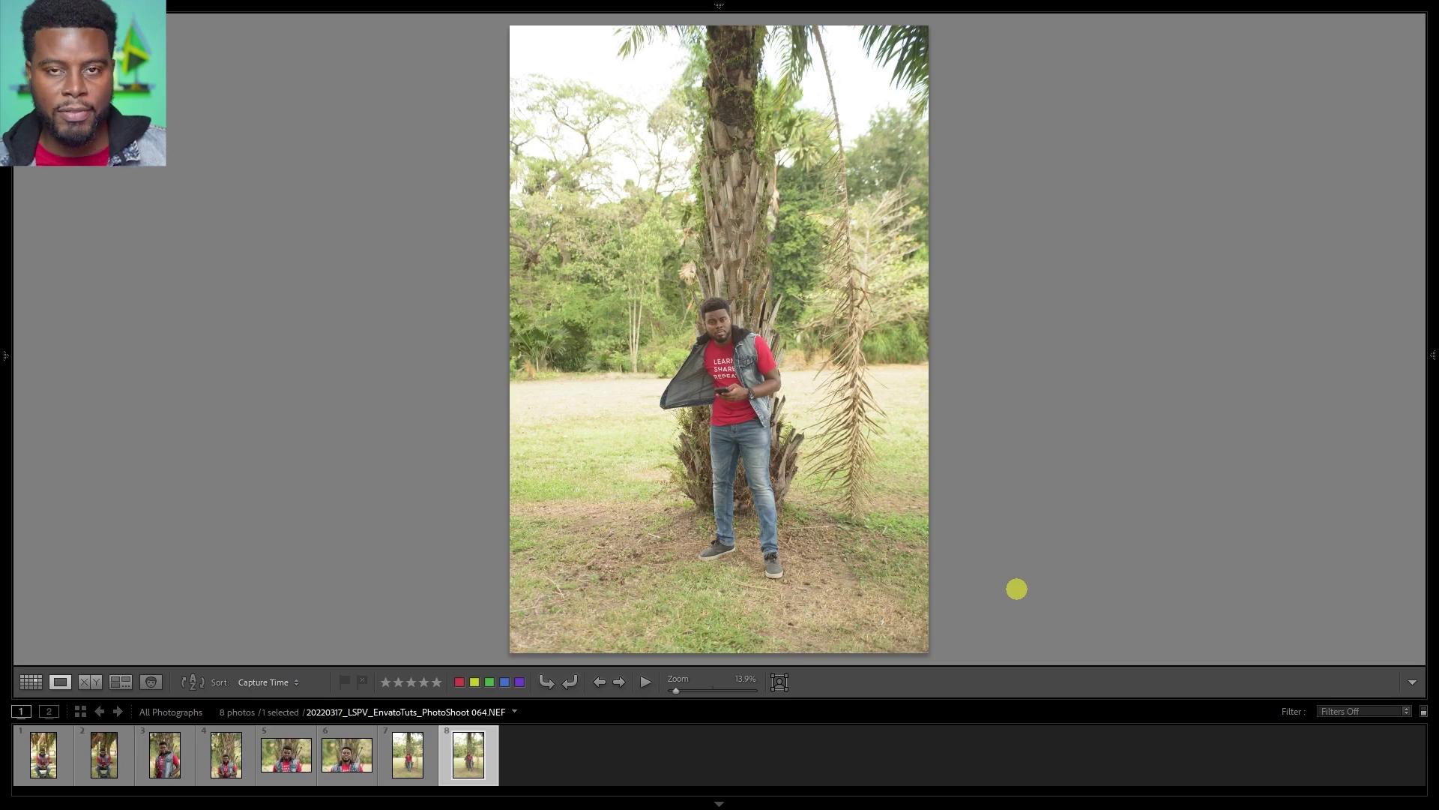
Open the first seated portrait in the Develop module and apply the Teal & Orange preset.
key("Home")
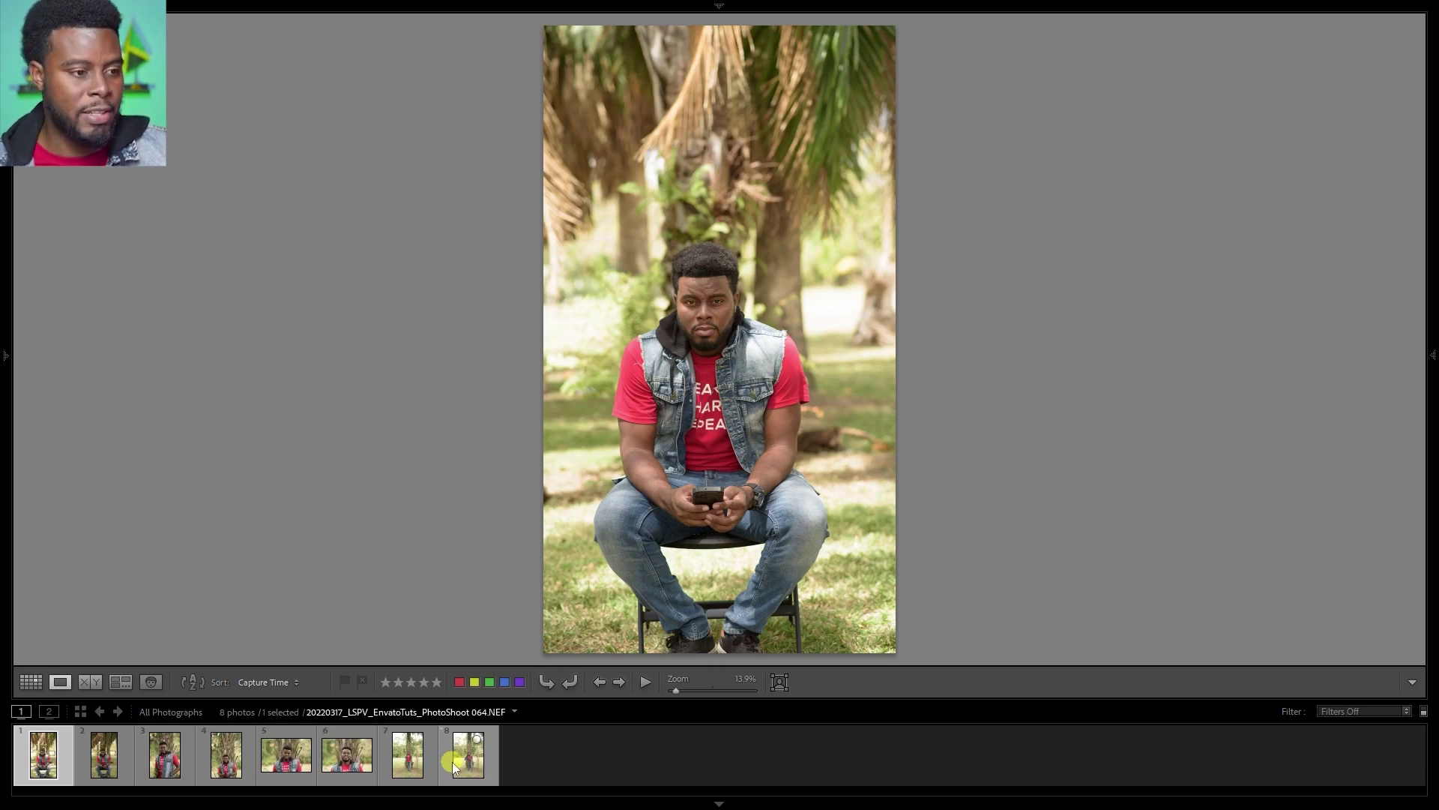
key("d")
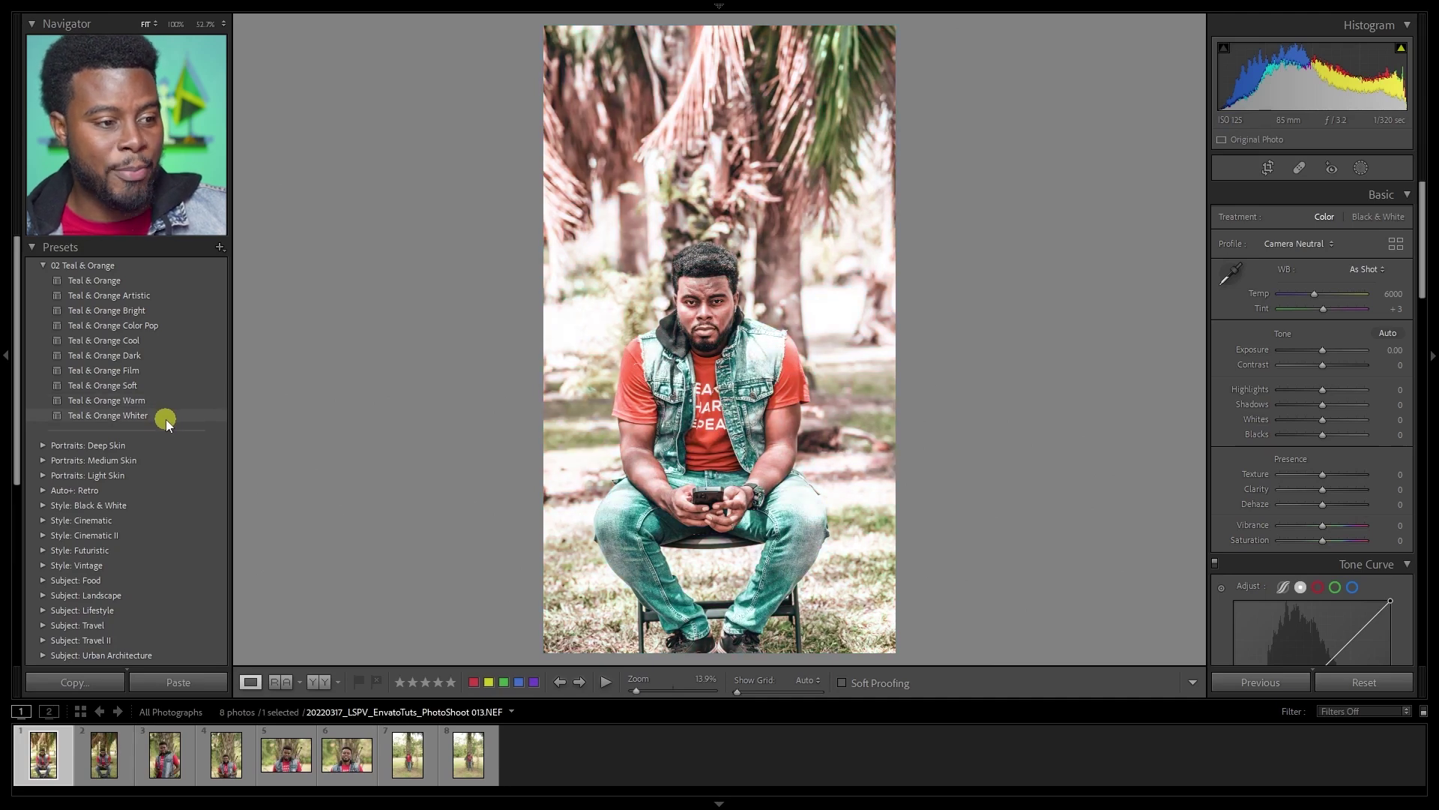
left_click(173, 286)
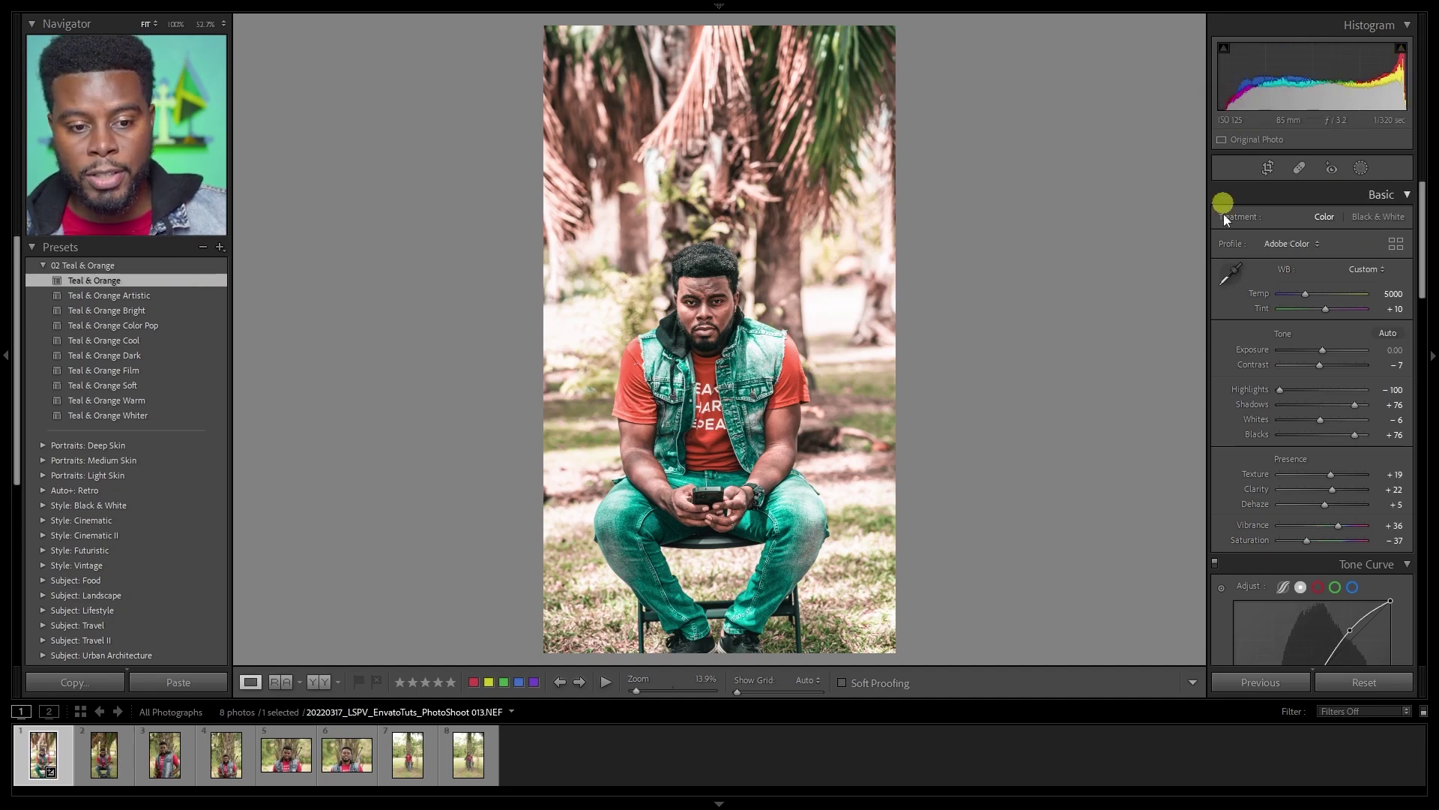
Reset the seated portrait's Texture and Clarity to 0 and lower its Whites to -56.
scroll(1225, 440, "down", 3)
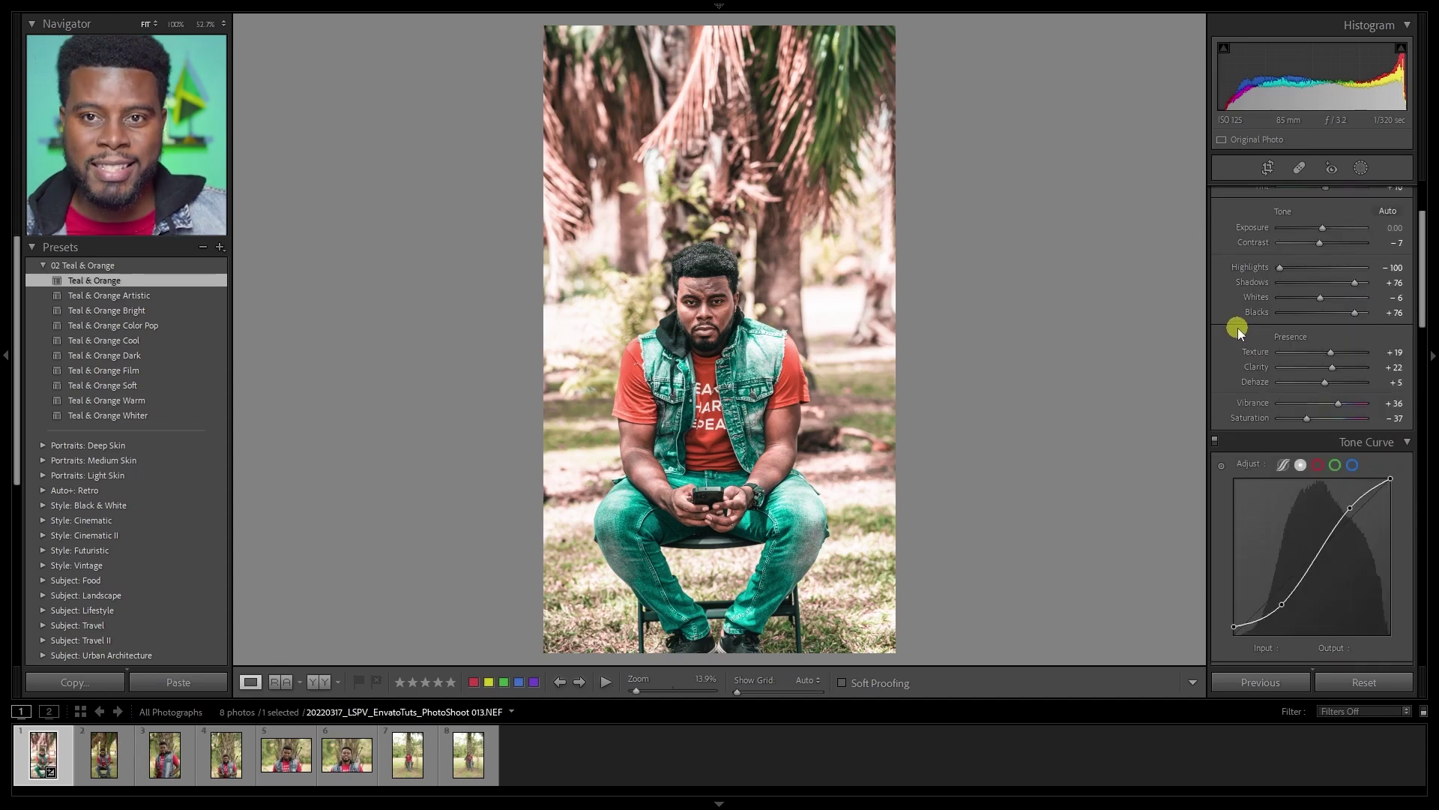
scroll(1239, 327, "up", 3)
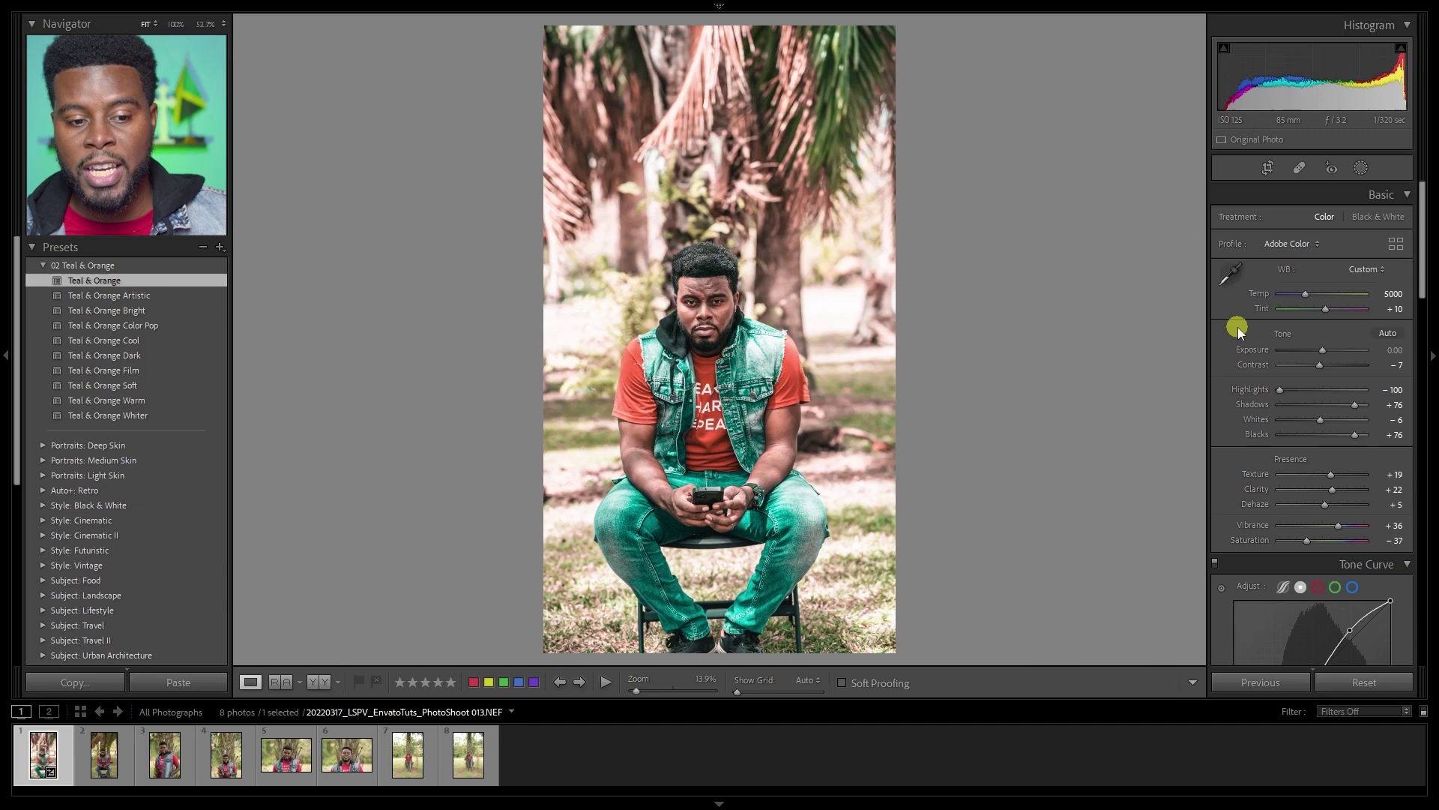
double_click(1331, 476)
double_click(1333, 493)
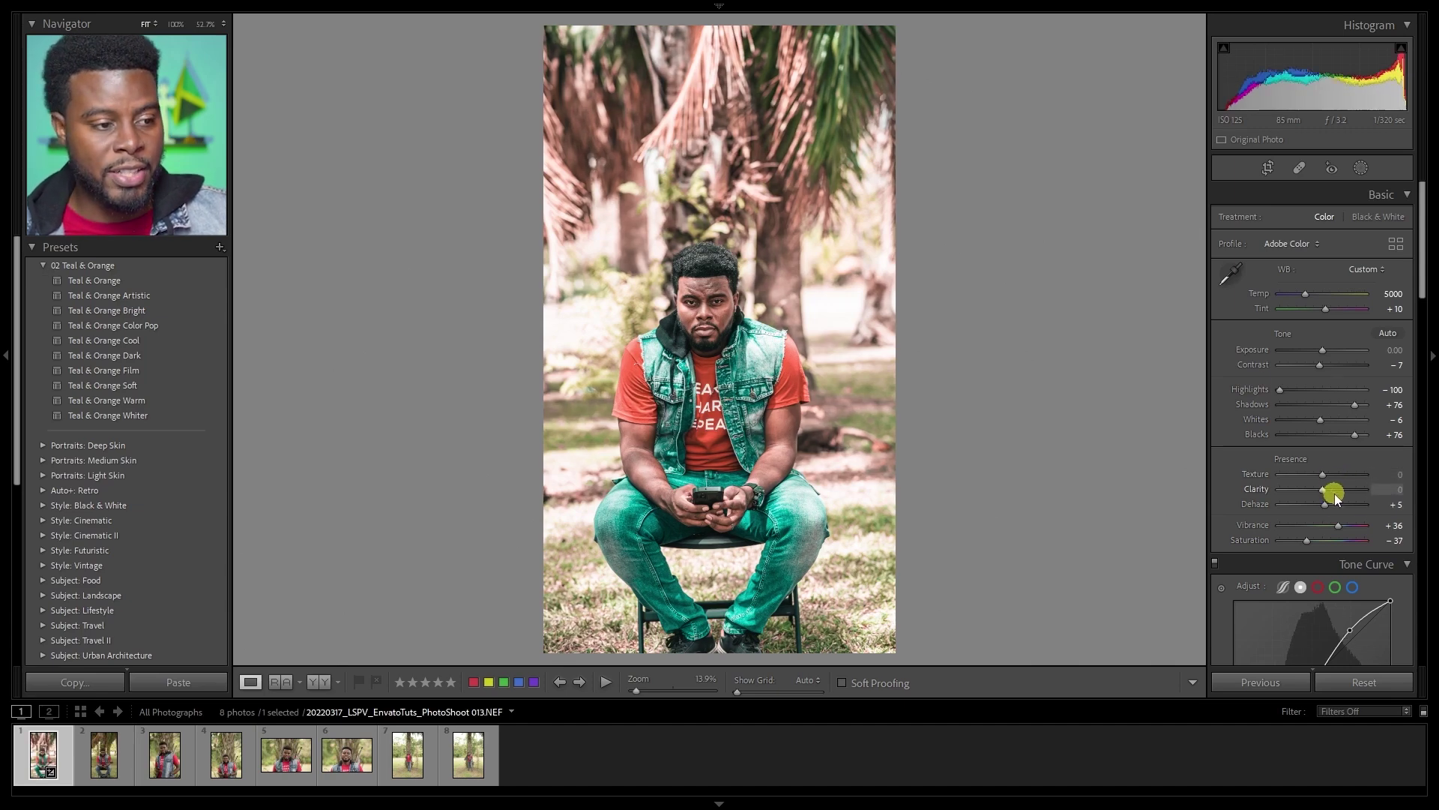
left_click_drag(1320, 425, 1292, 425)
left_click(1258, 404)
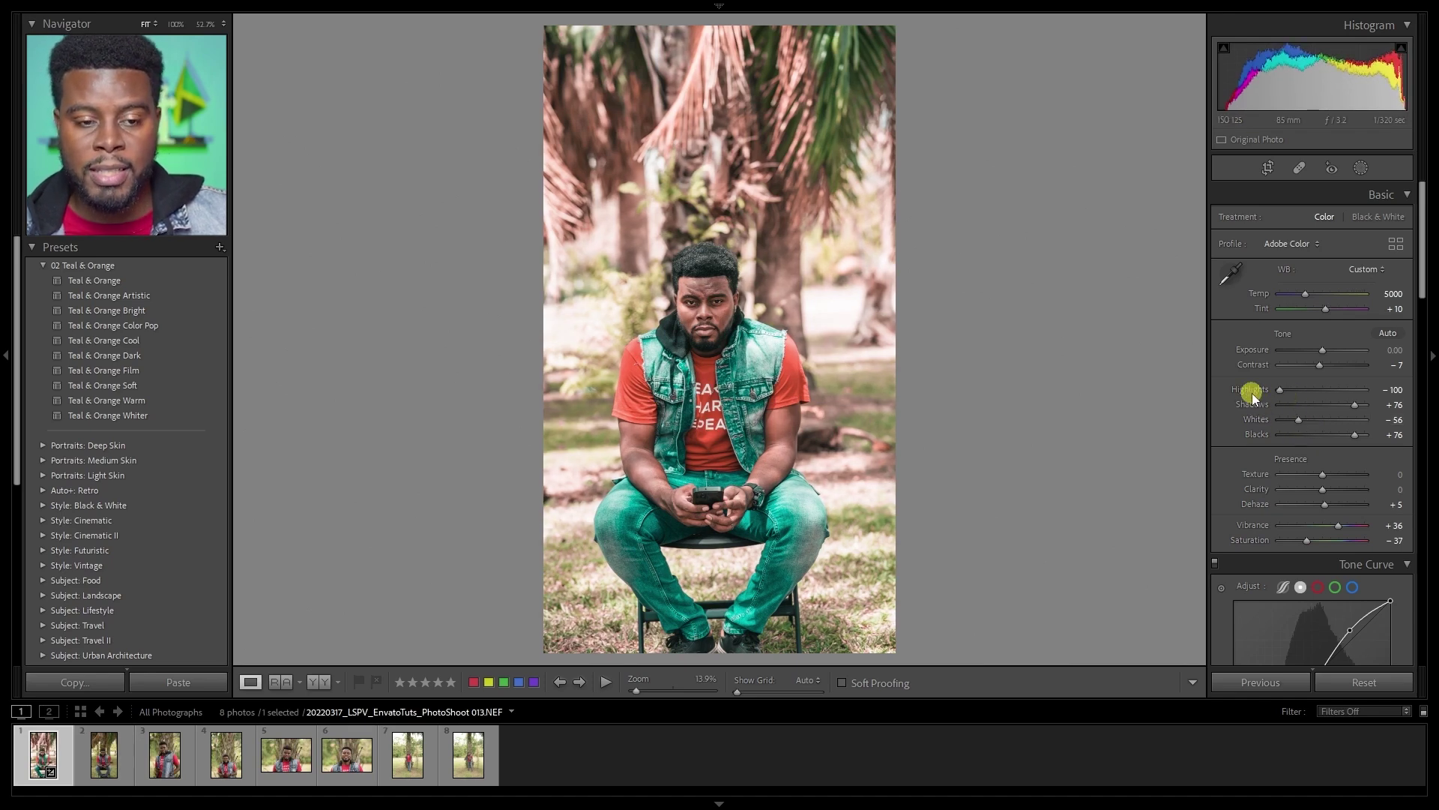
Raise the seated portrait's HSL saturation to +47 for Blue and +33 for Green.
scroll(1239, 343, "down", 10)
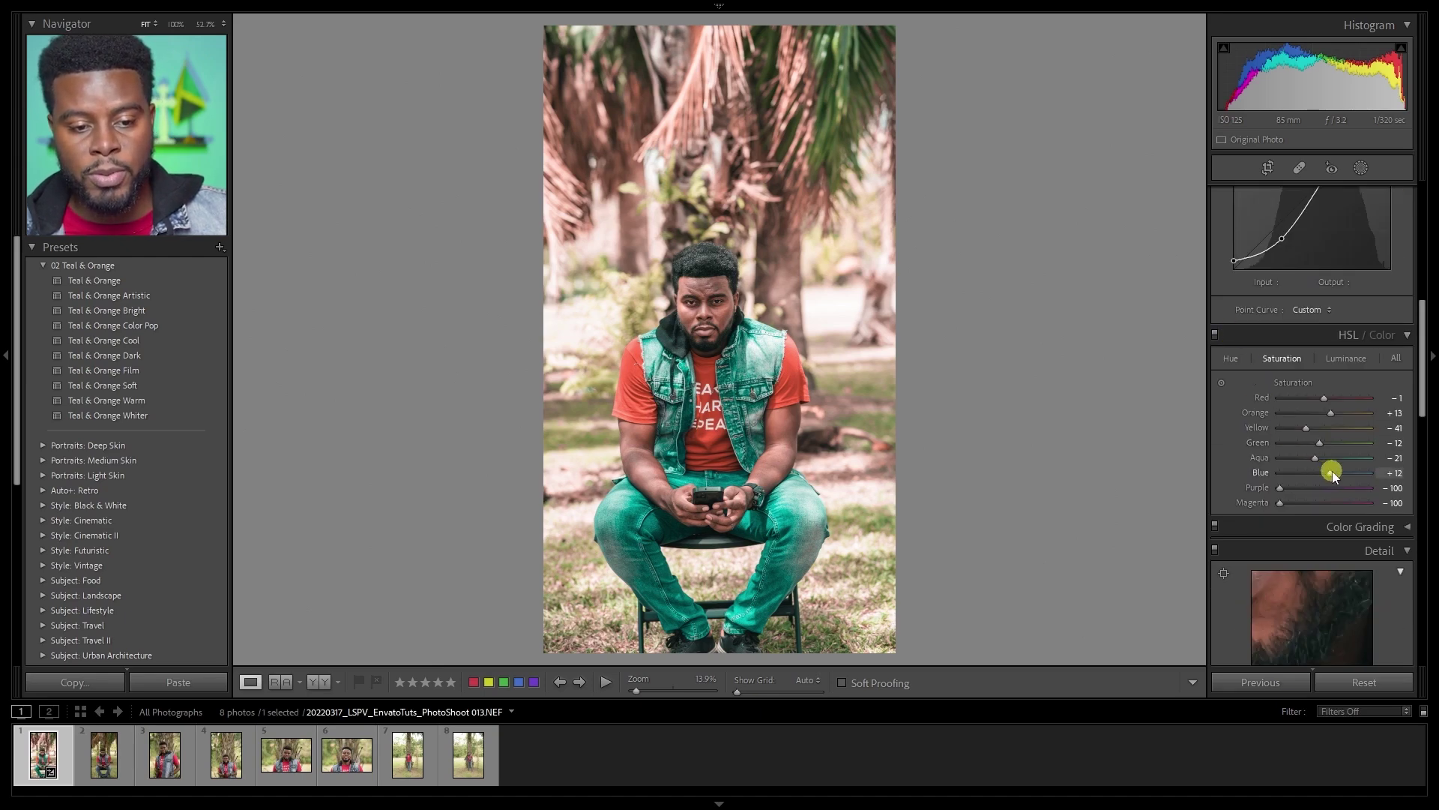
left_click_drag(1340, 472, 1351, 475)
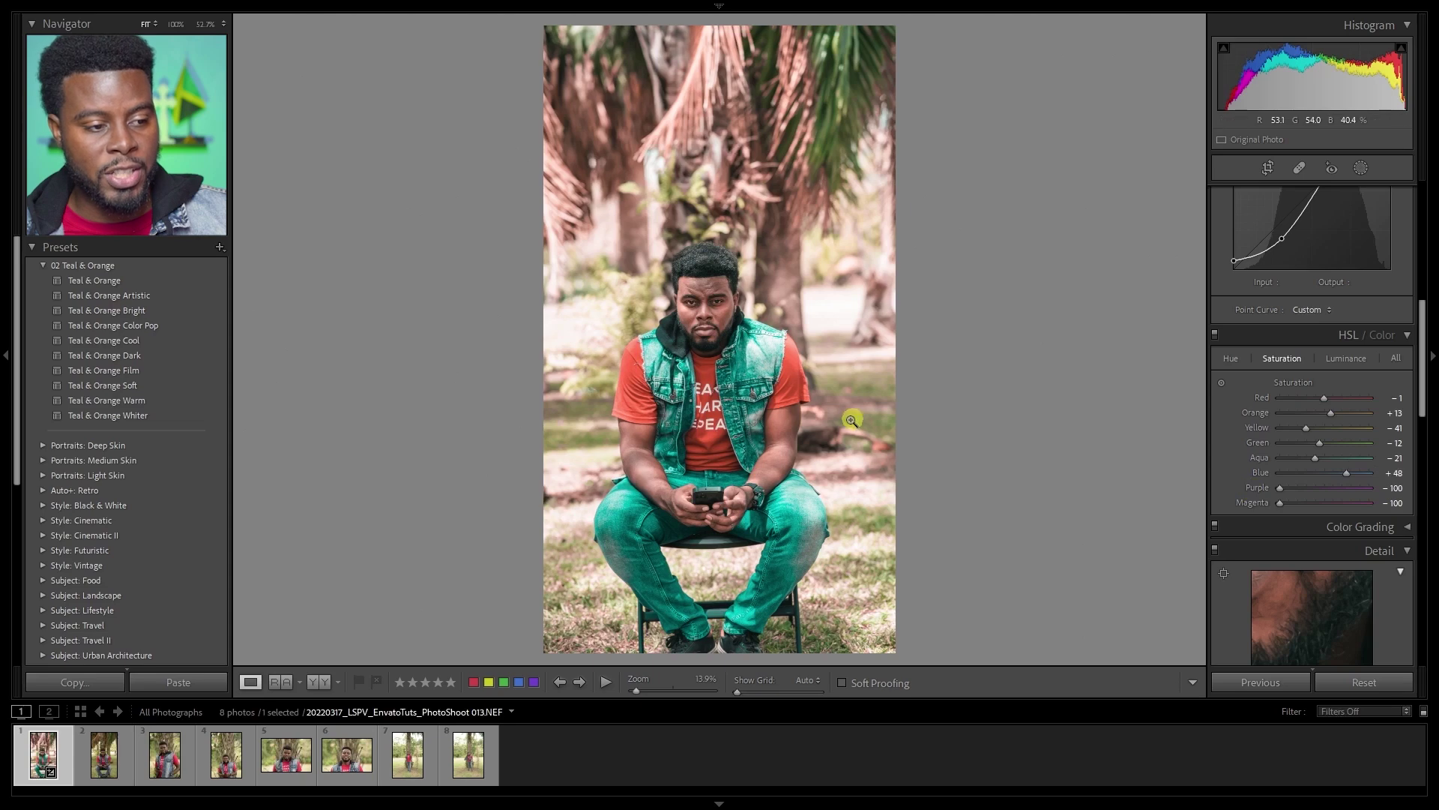
left_click_drag(1344, 474, 1328, 448)
left_click(1320, 449)
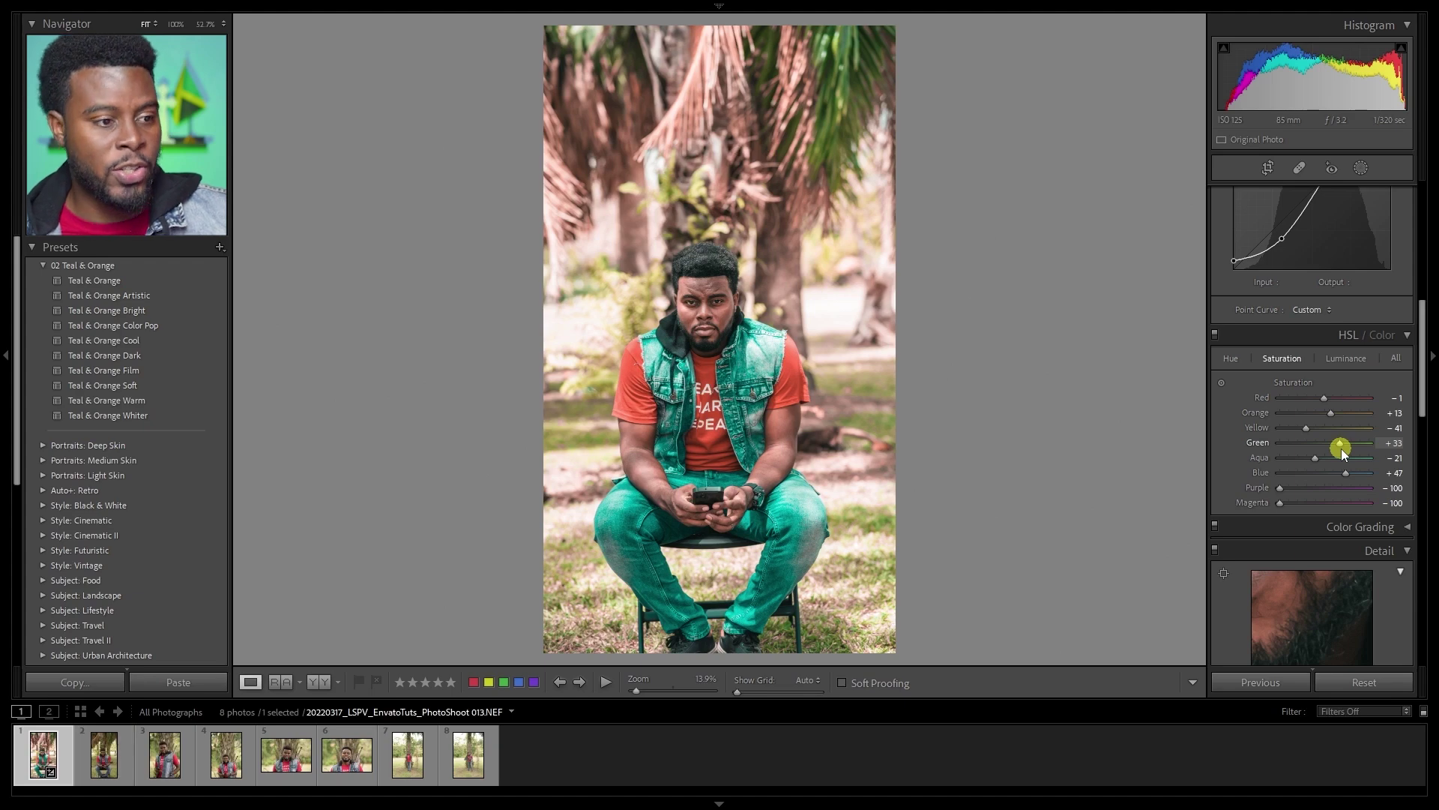
Compare the seated portrait before and after the edit, checking the face up close, and return to the single full view.
key("y")
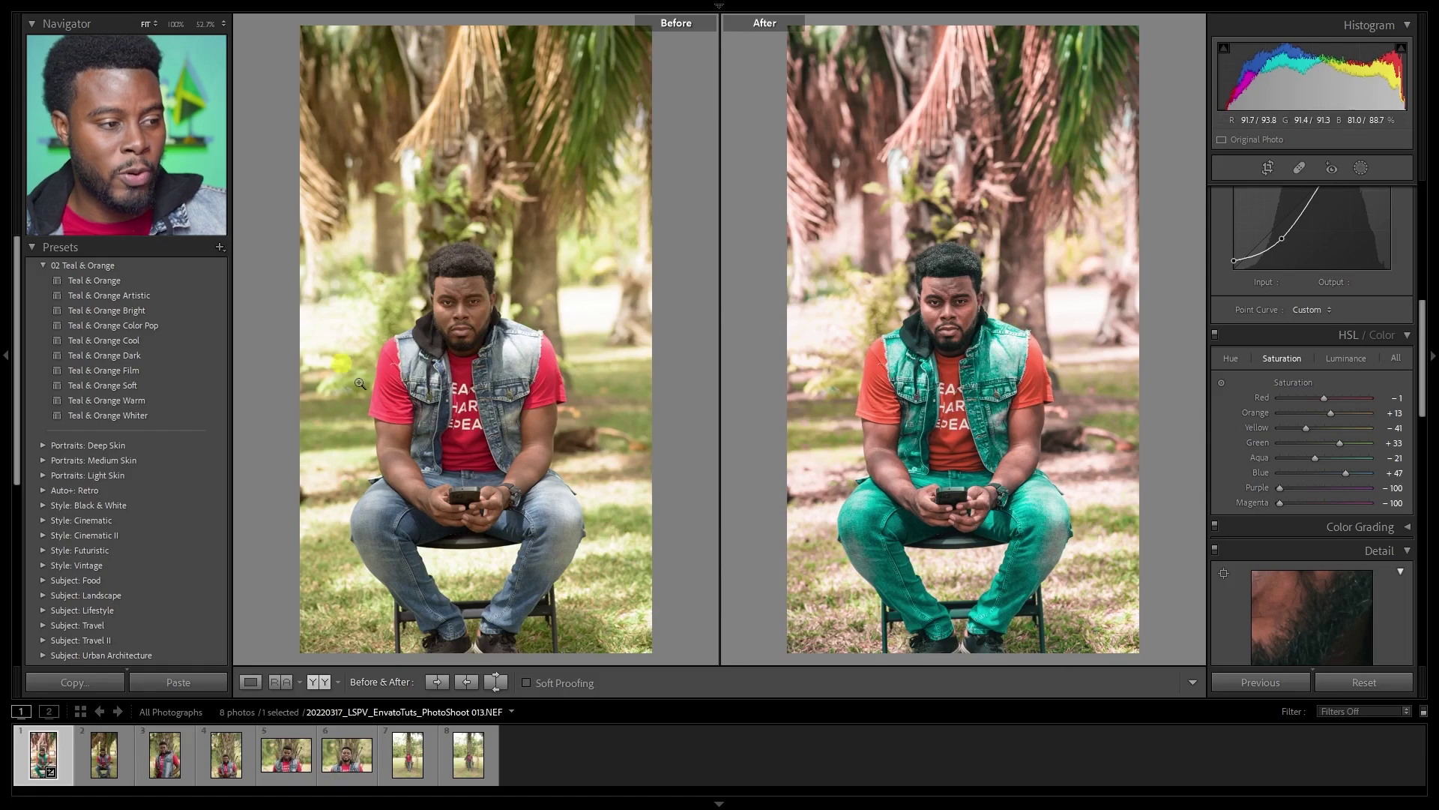
left_click(946, 306)
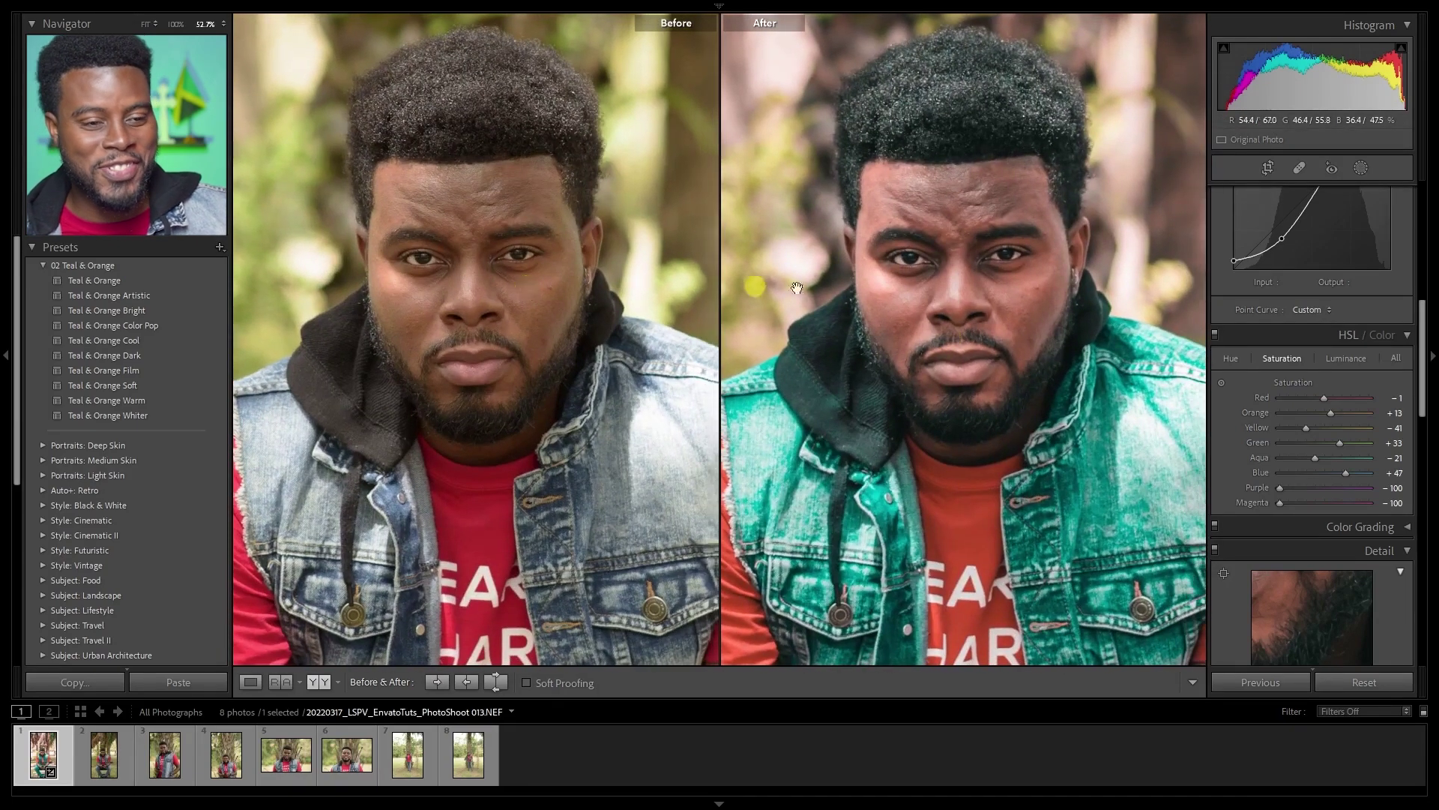
left_click(946, 361)
left_click(947, 361)
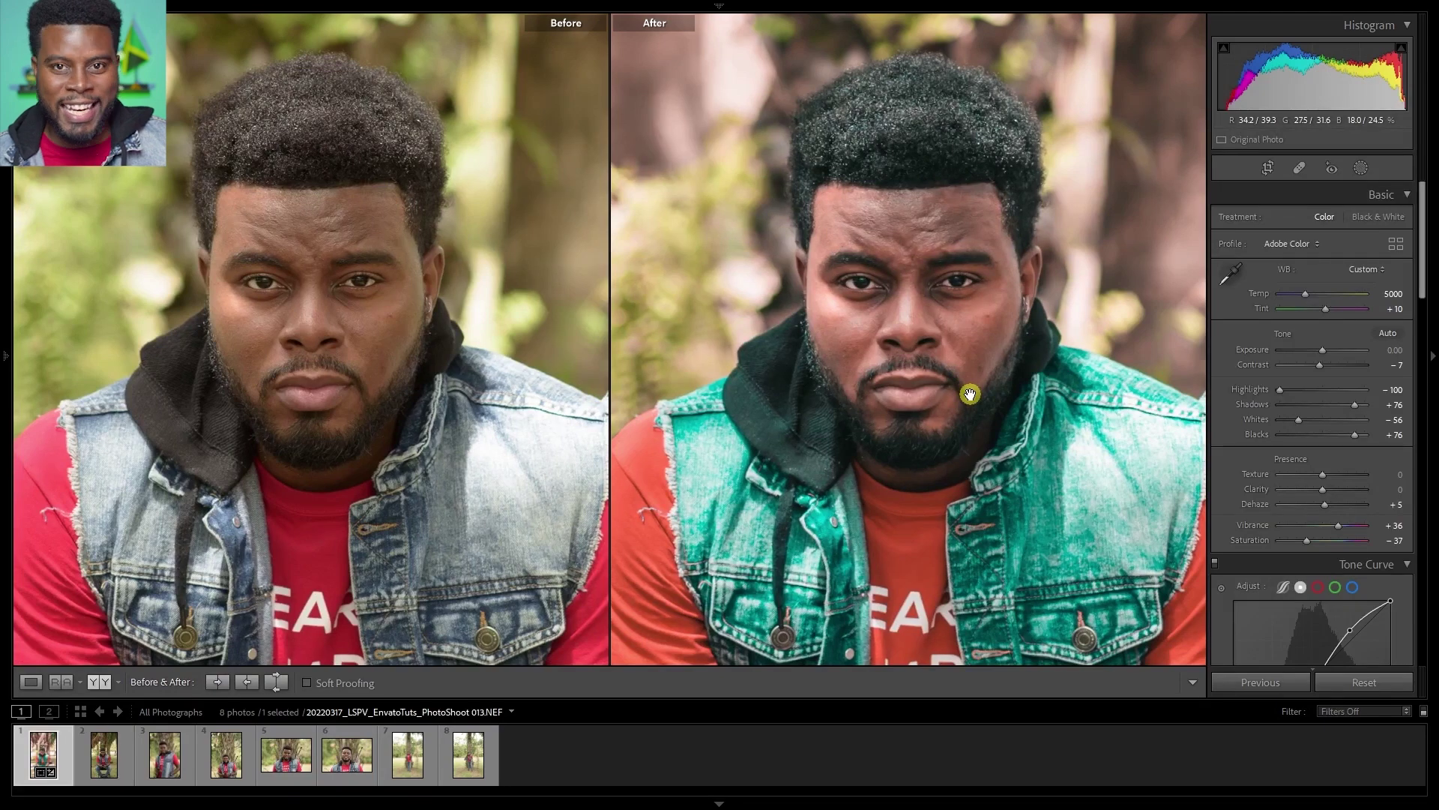
key("y")
left_click(733, 428)
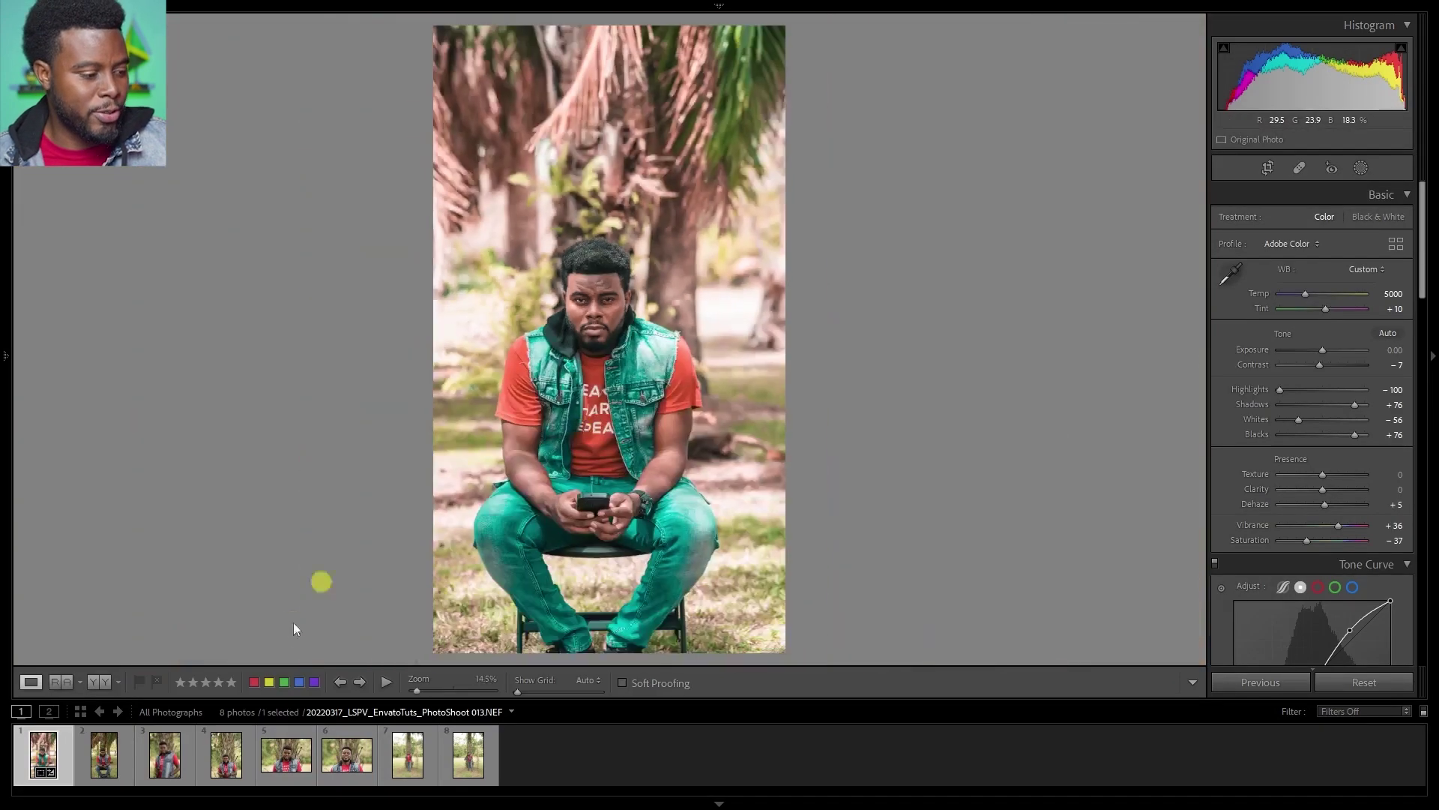
Apply the Teal & Orange Bright preset to the third photo, the standing portrait with the phone.
left_click(171, 765)
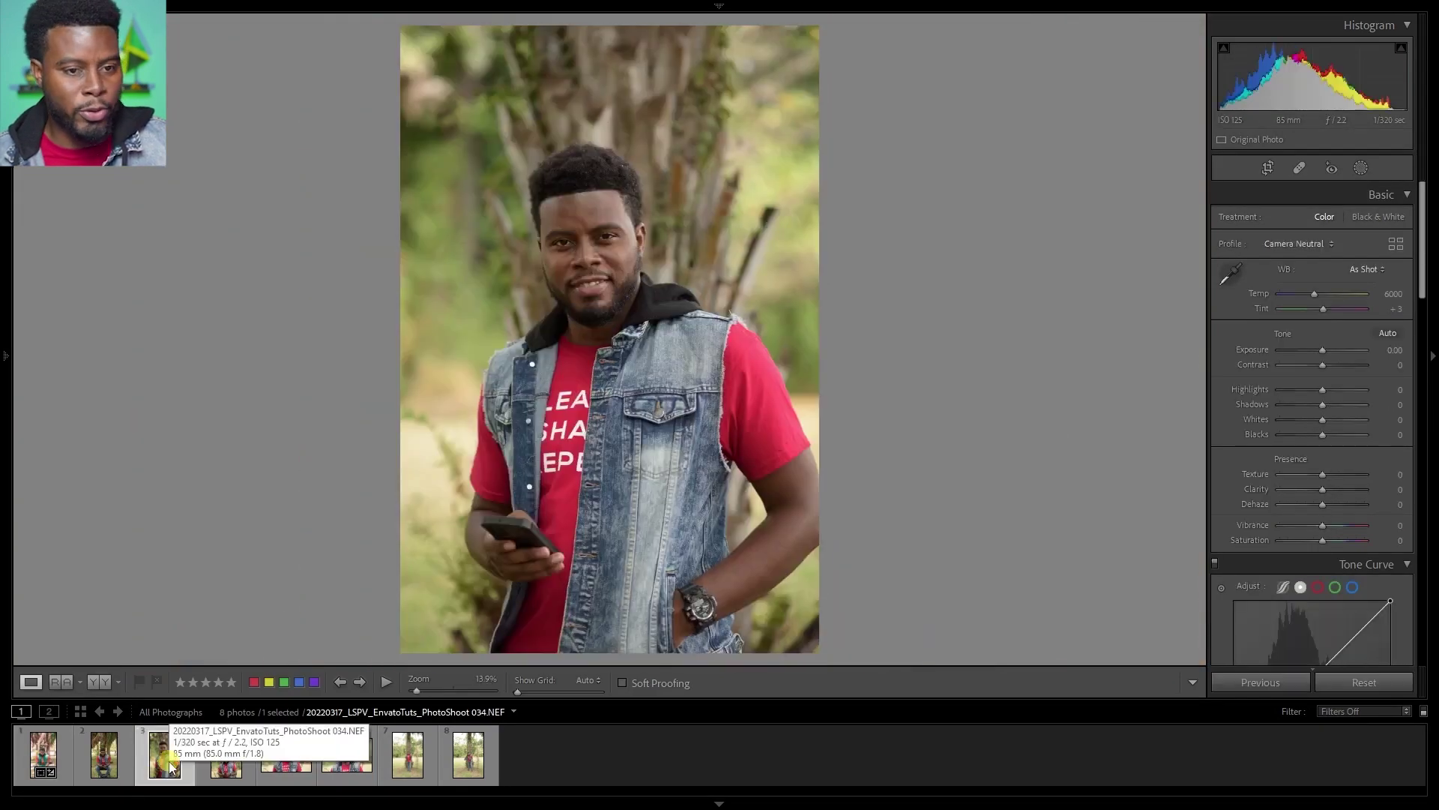
left_click(6, 341)
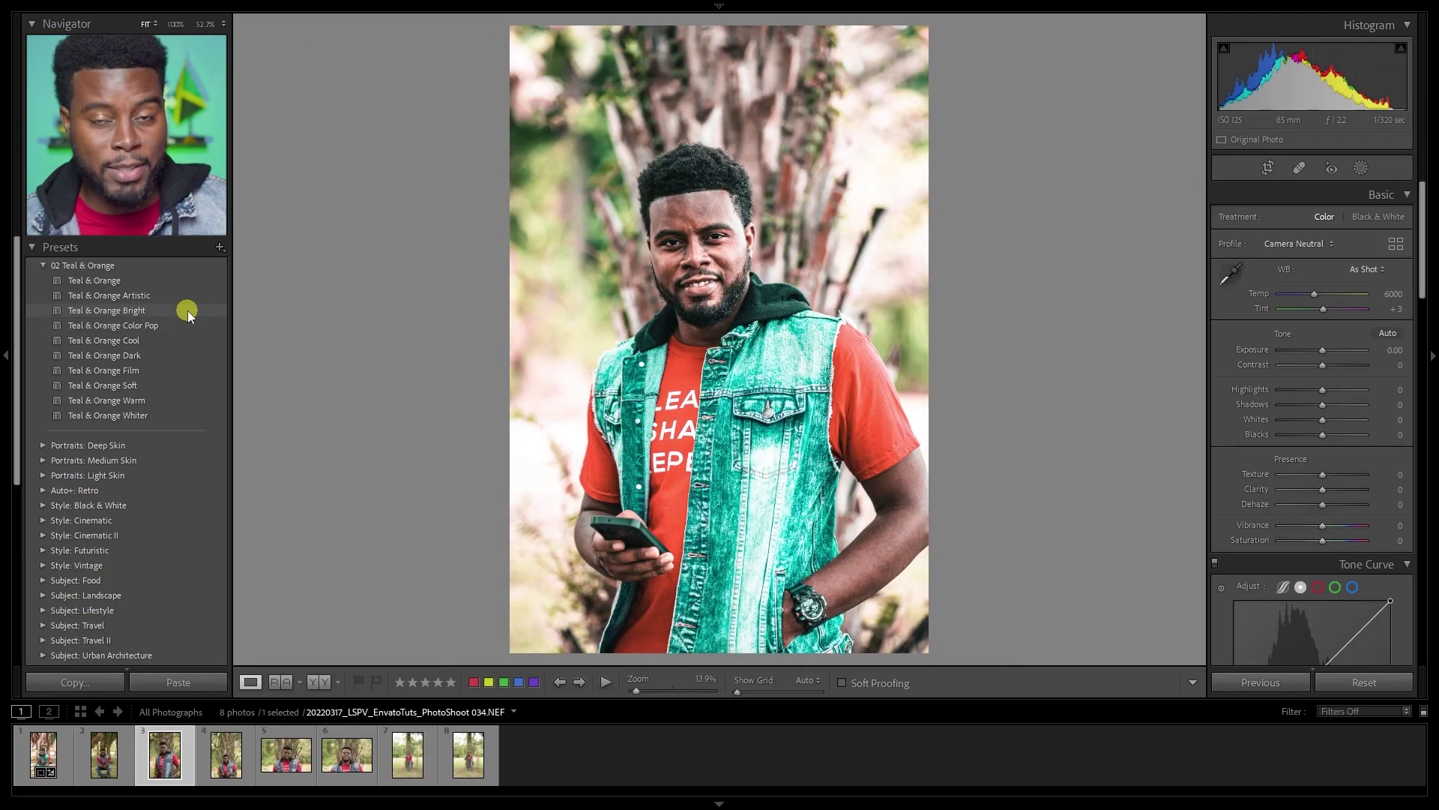
left_click(188, 310)
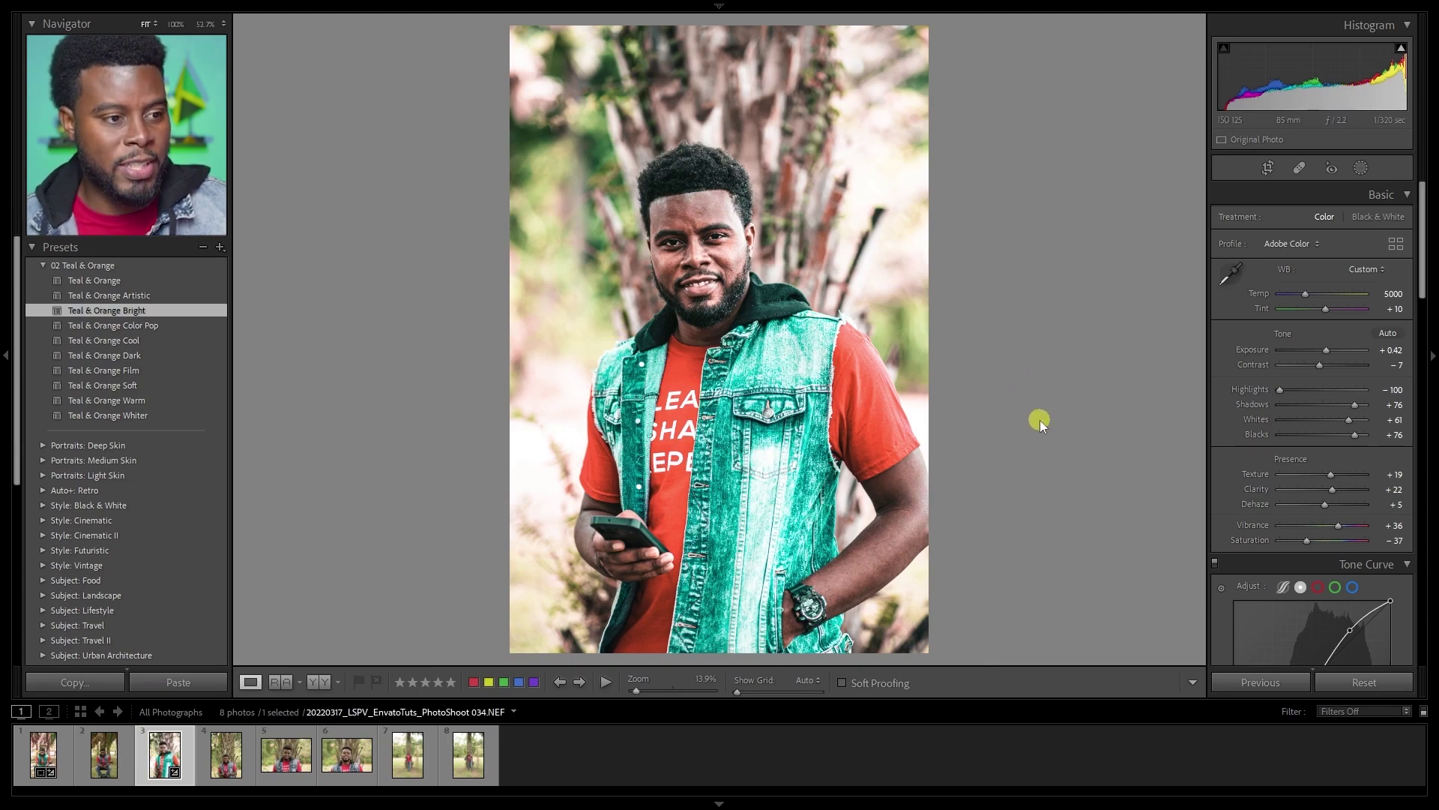
Compare the standing portrait before and after the preset side by side, including a close look at the face.
key("y")
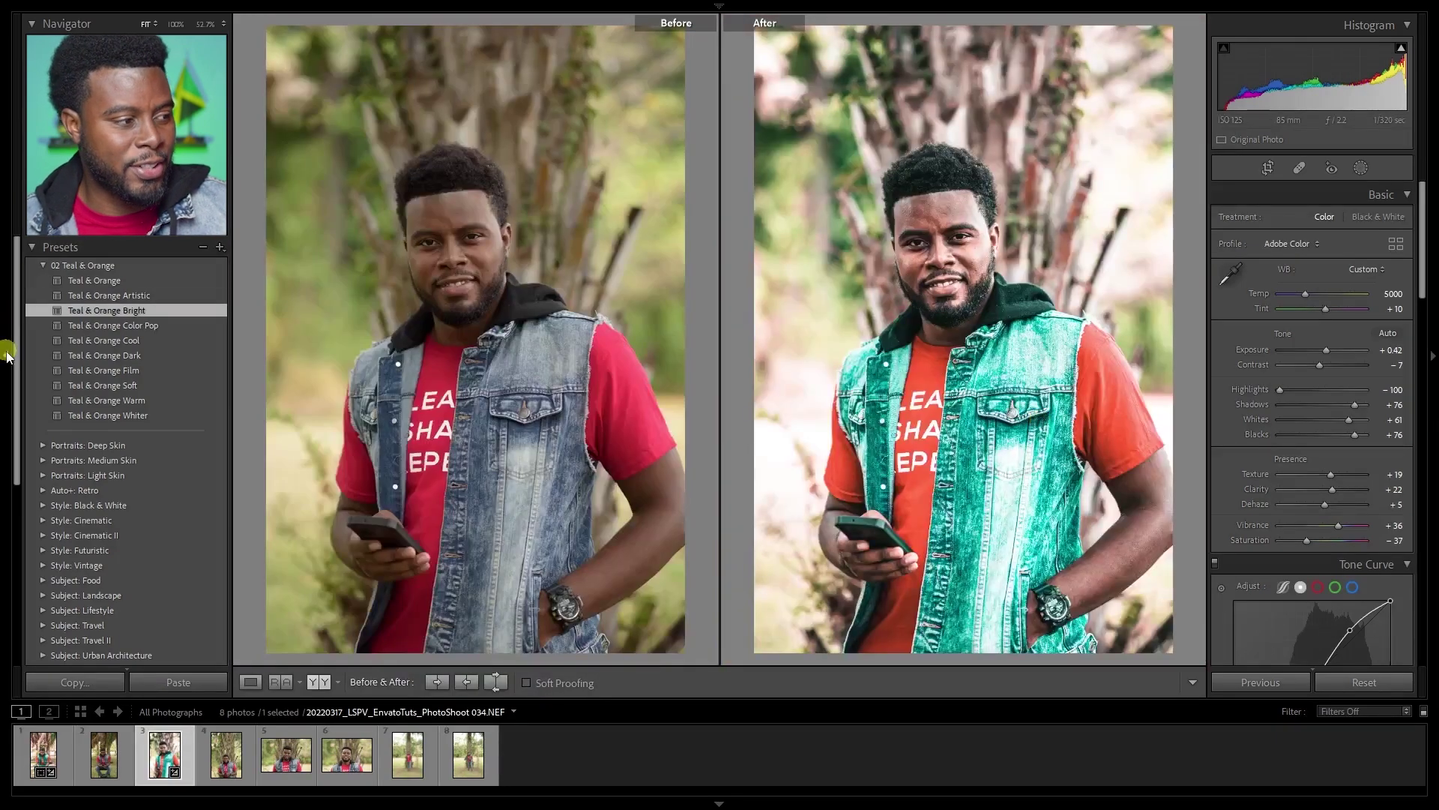
left_click(6, 353)
left_click_drag(928, 284, 964, 379)
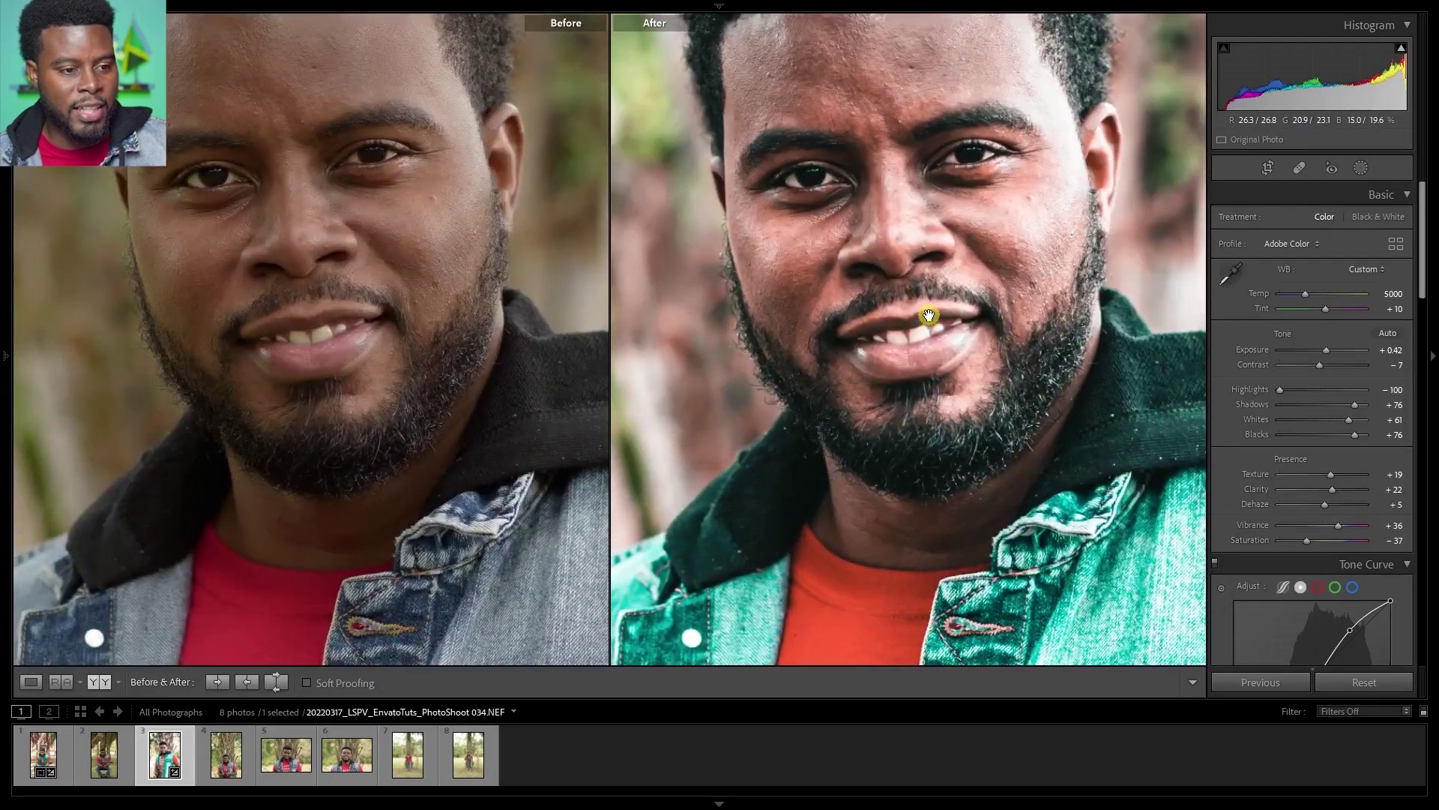
left_click(928, 316)
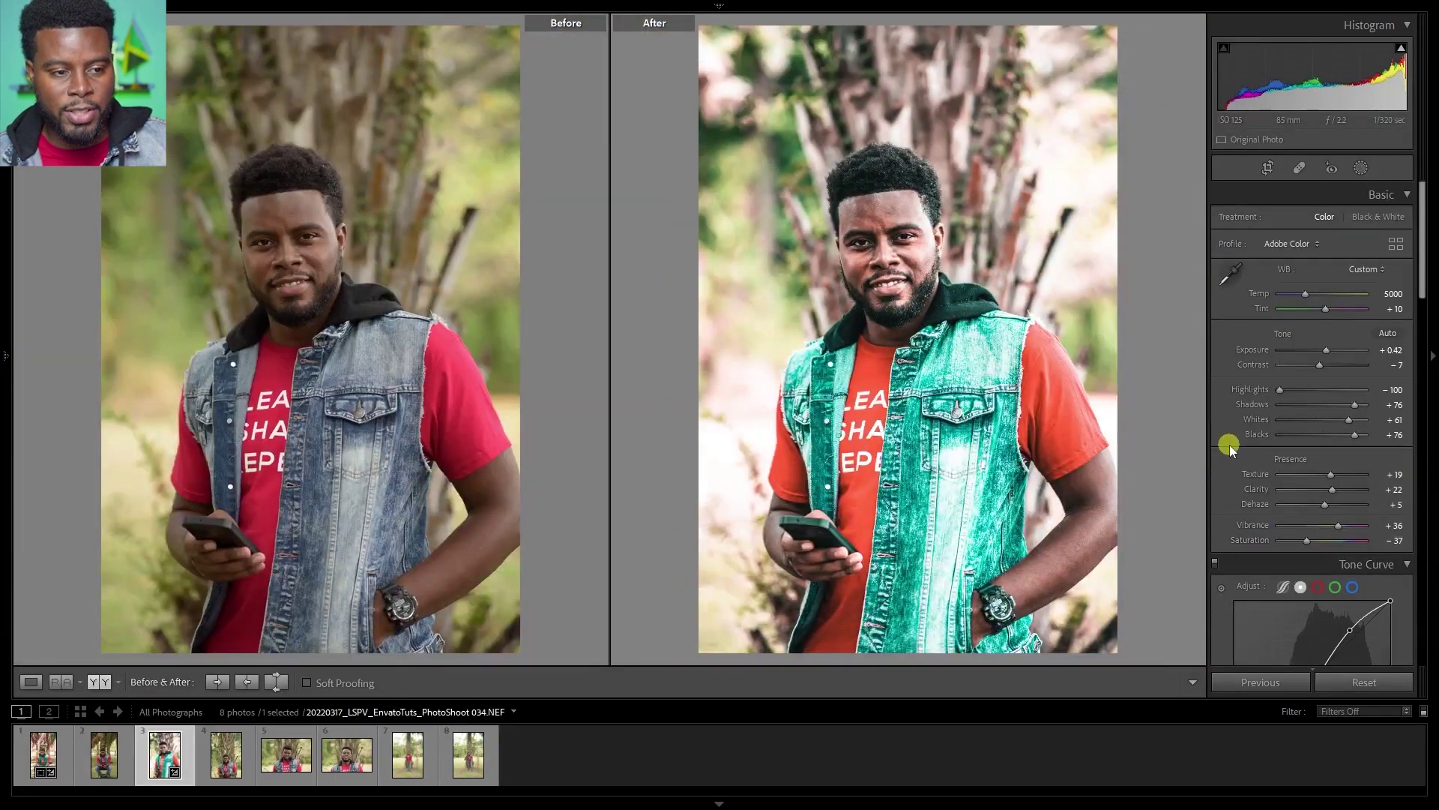
Reset the standing portrait's Texture and Clarity to 0 and lower its Whites to +32.
scroll(1229, 447, "down", 3)
double_click(1332, 352)
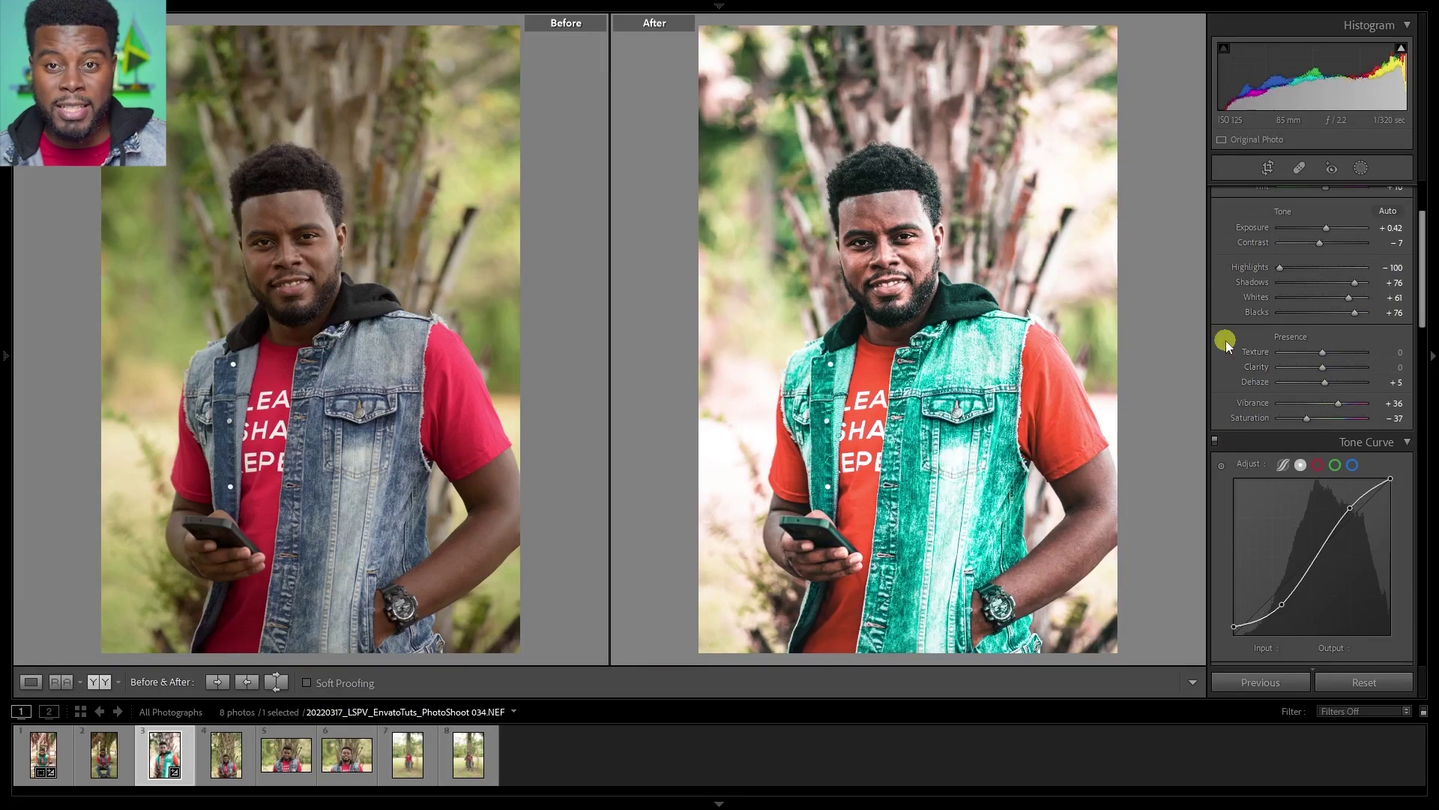
scroll(1282, 345, "up", 3)
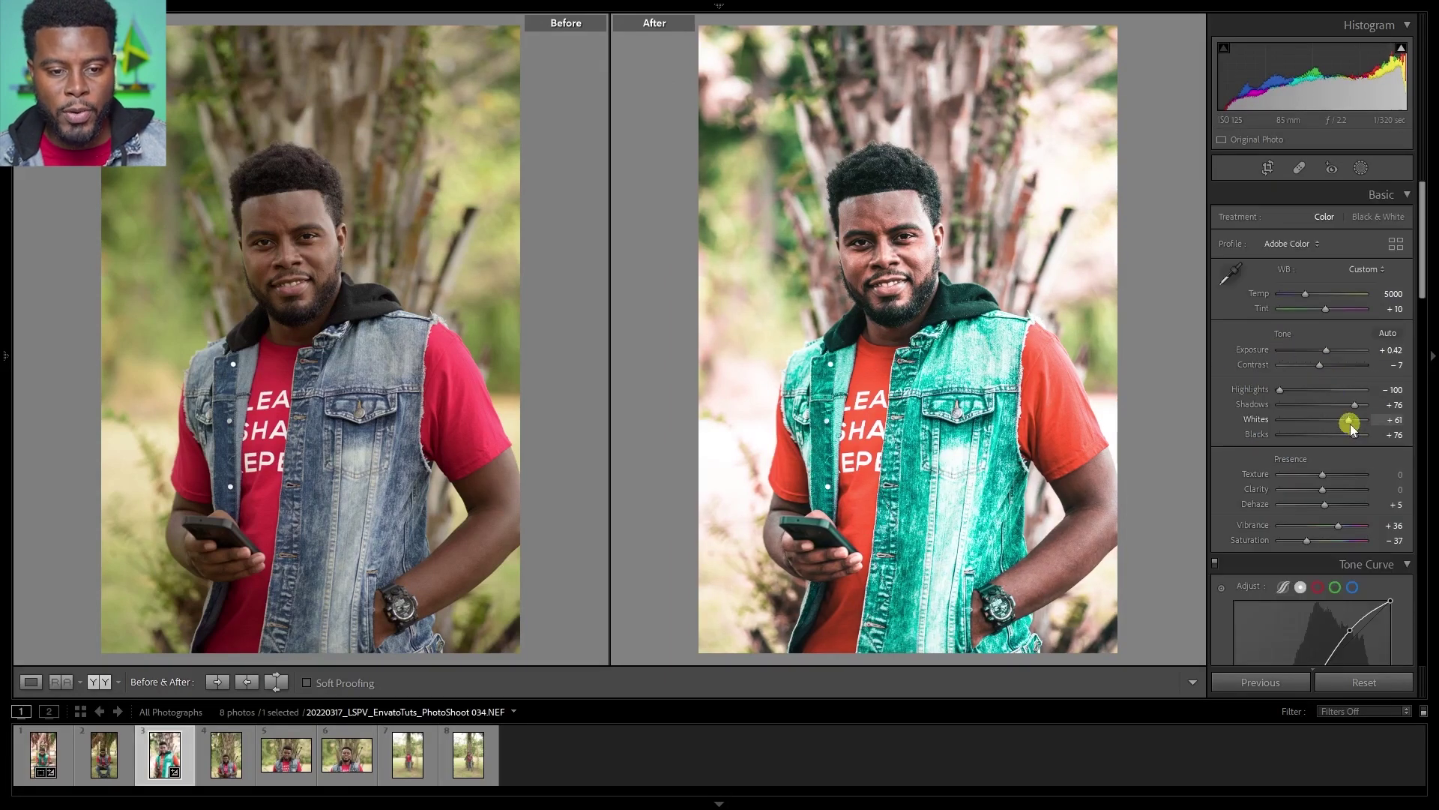
left_click_drag(1350, 425, 1335, 420)
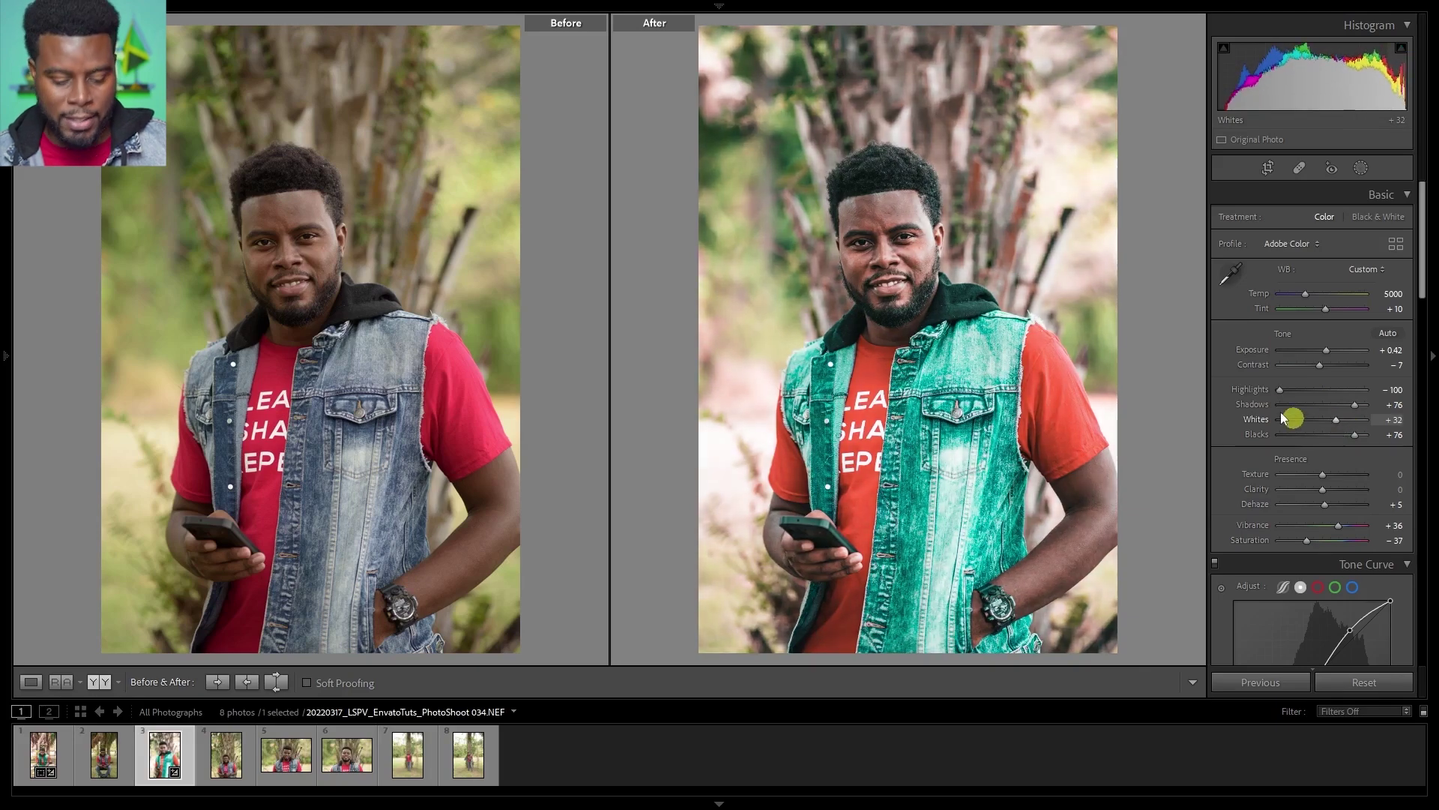
Check the adjusted skin tones up close in the before/after comparison, and leave the comparison.
left_click(1039, 354)
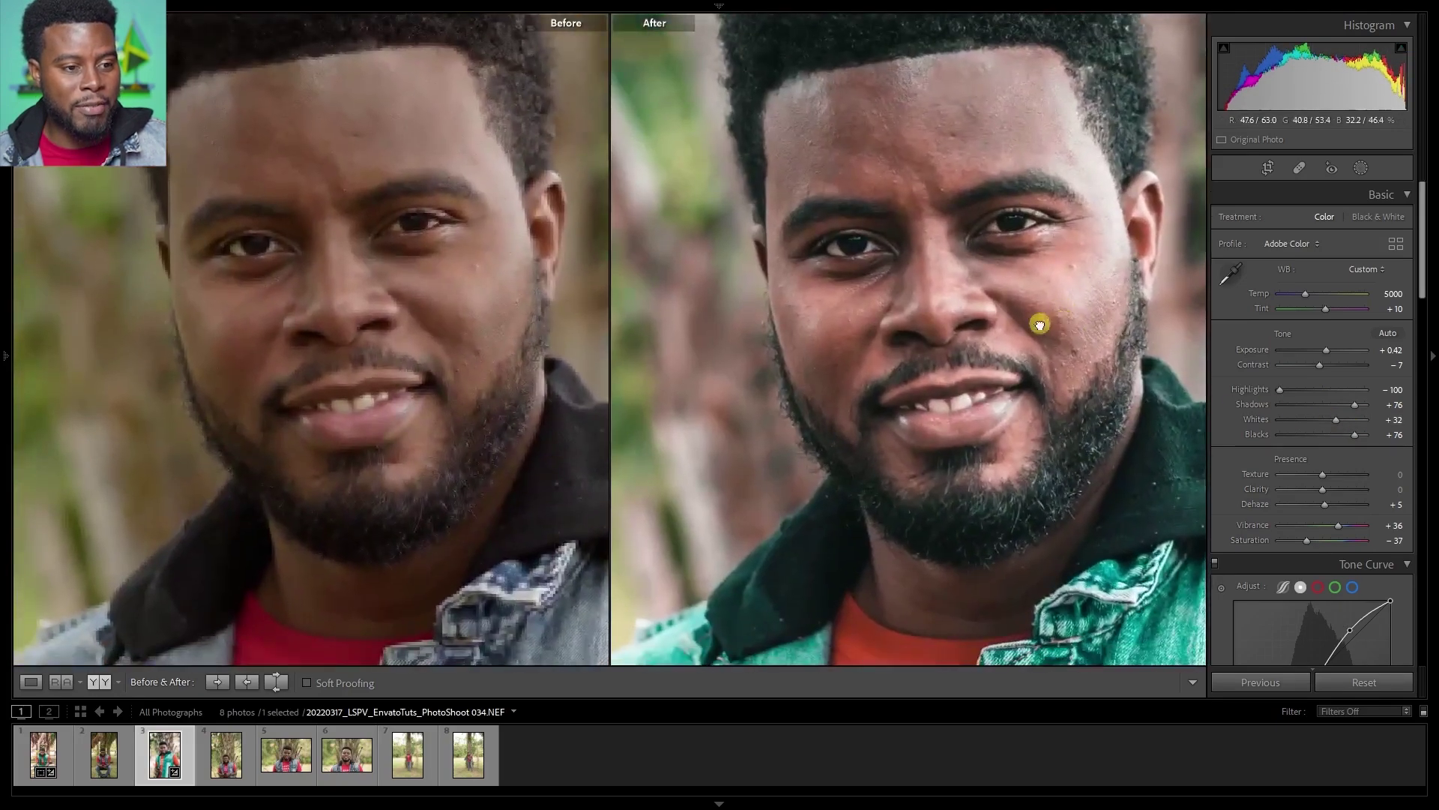
left_click(1040, 324)
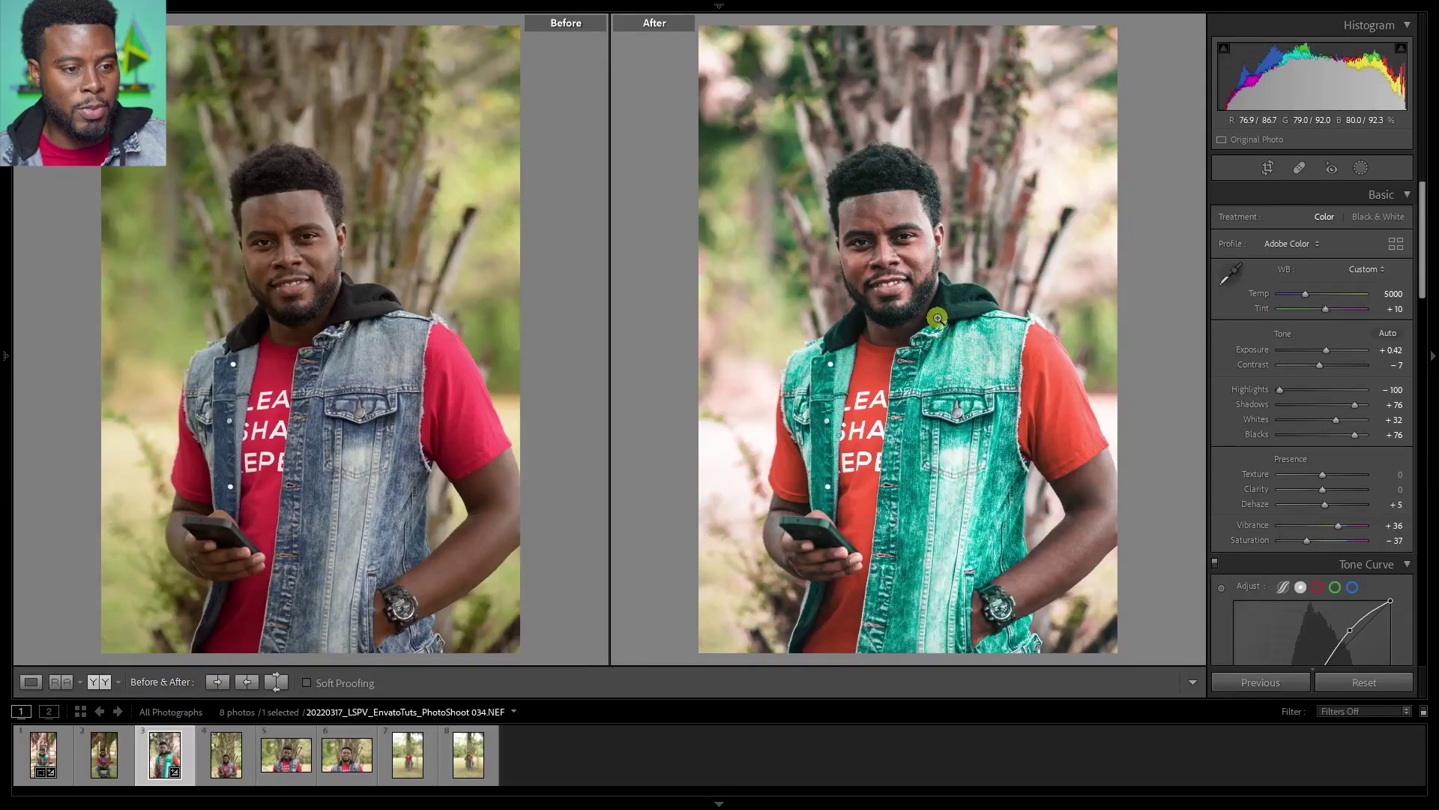
key("y")
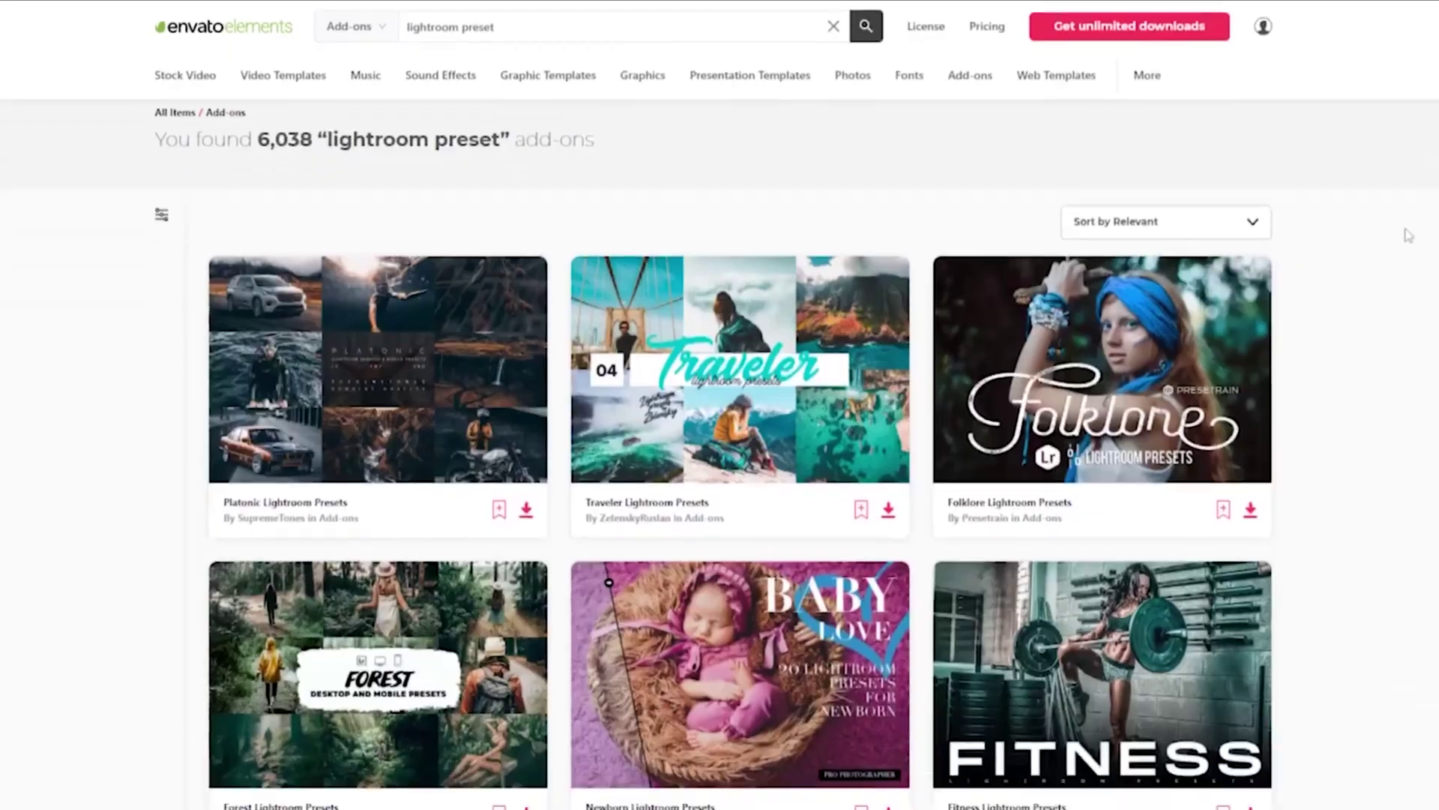
Switch to Envato Elements and browse the add-ons found for "lightroom preset".
scroll(1395, 230, "down", 4)
scroll(1395, 230, "down", 8)
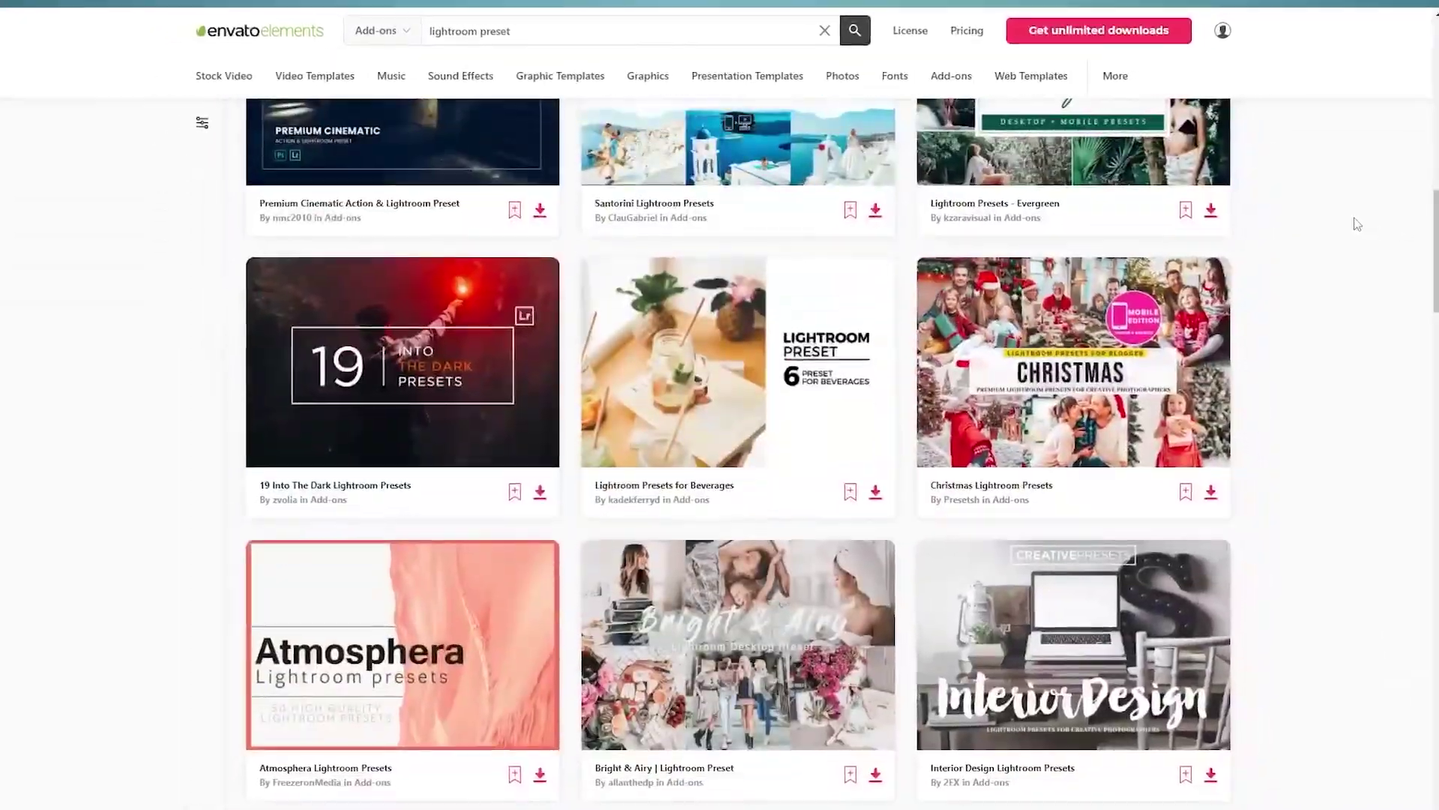